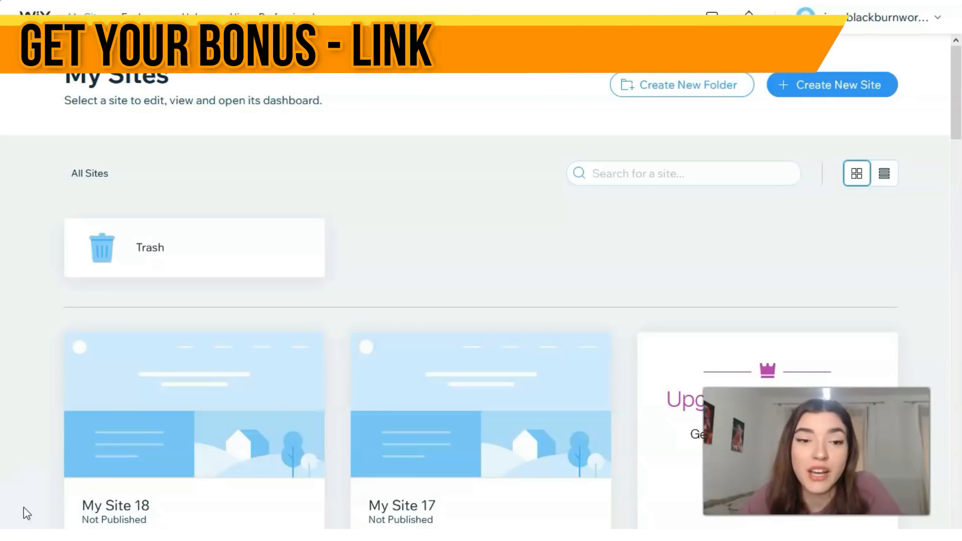
- Create a new site of the Portfolio & CV kind, choosing to build it with the Editor from a template
click(870, 95)
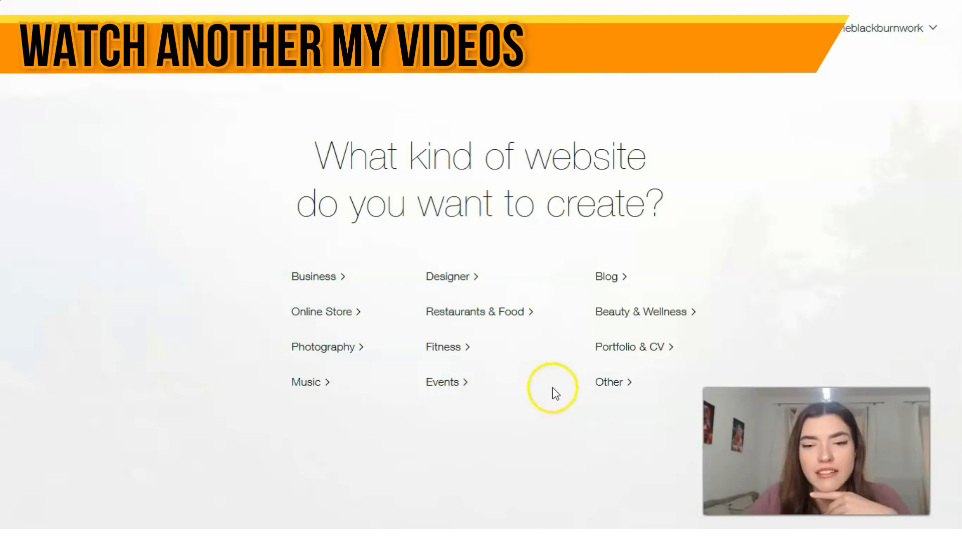
click(621, 353)
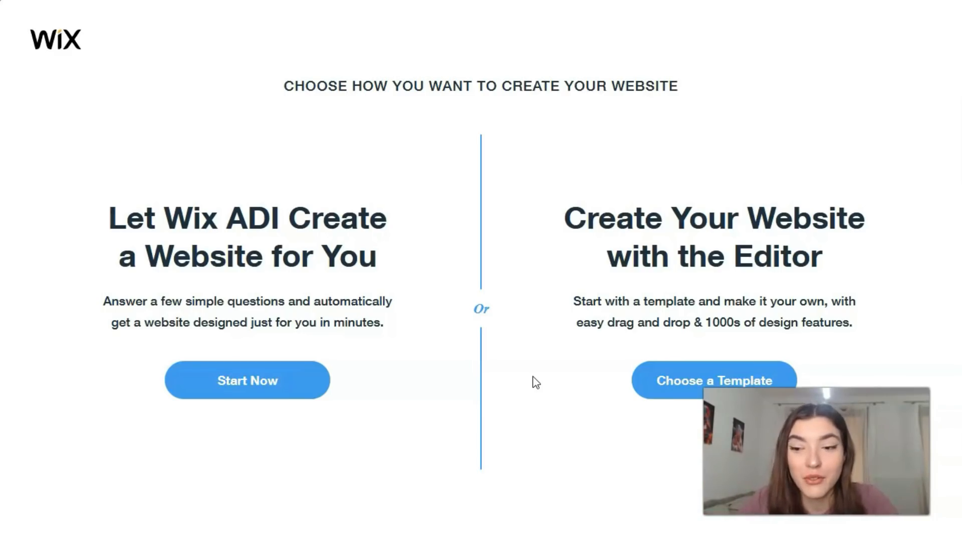
click(674, 385)
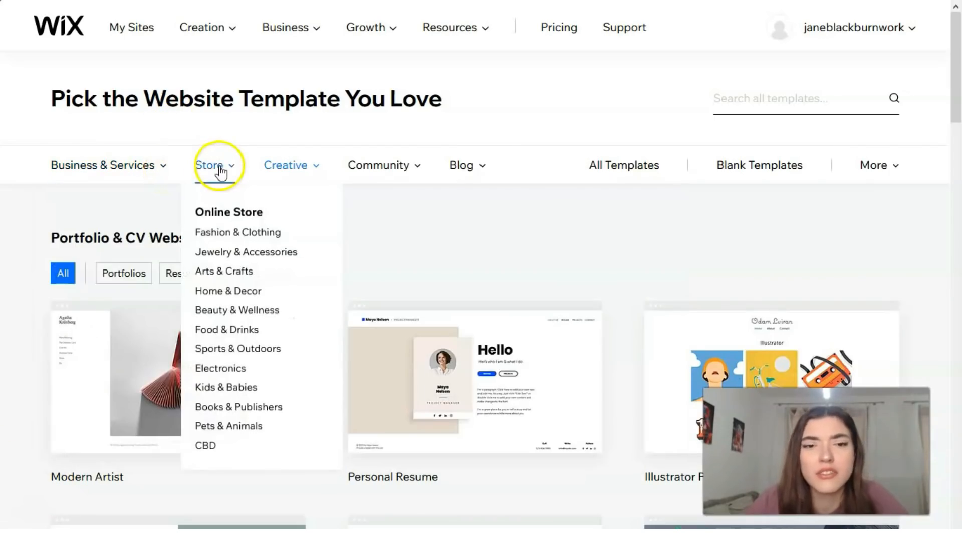
- Browse the template categories and the Portfolio & CV templates, and preview the Motivational Speaker template
mouse_move(279, 168)
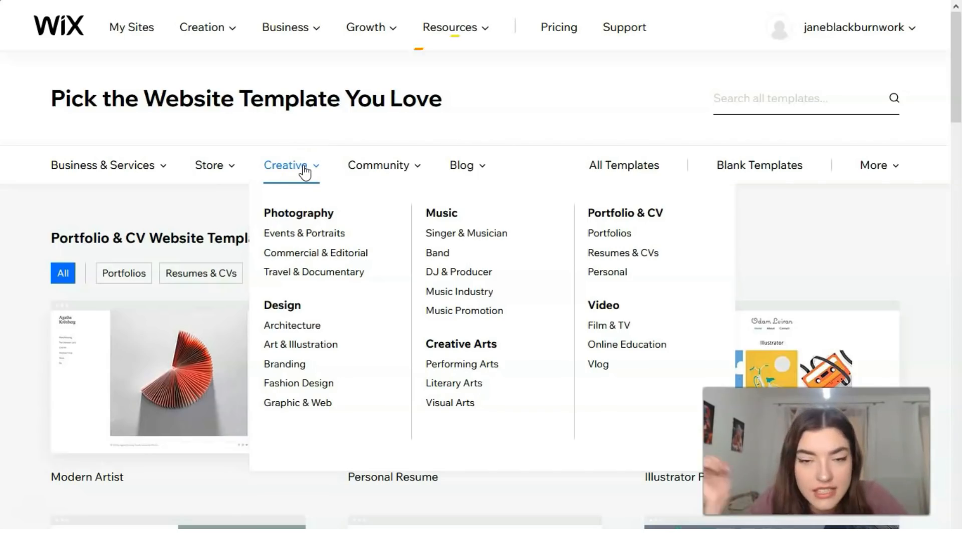
mouse_move(478, 171)
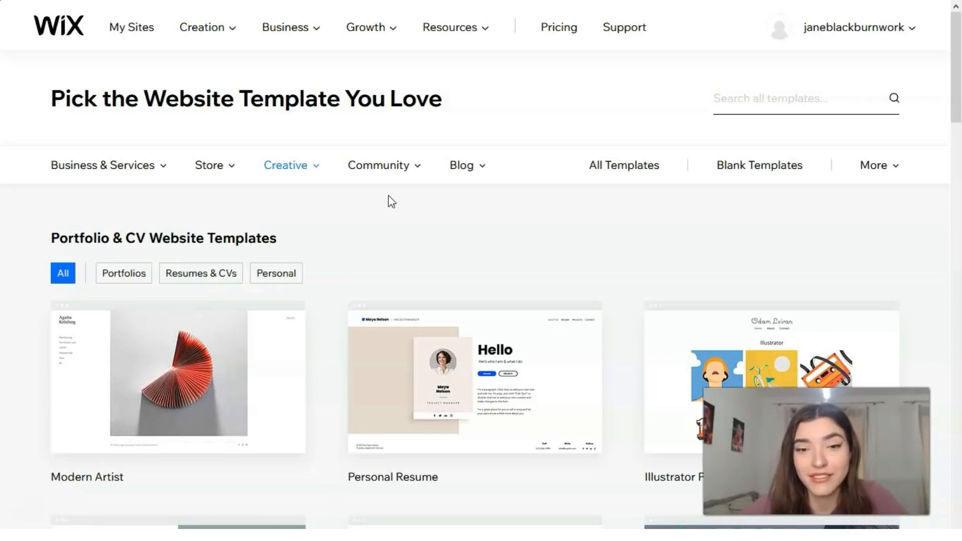
scroll(389, 200, down, 5)
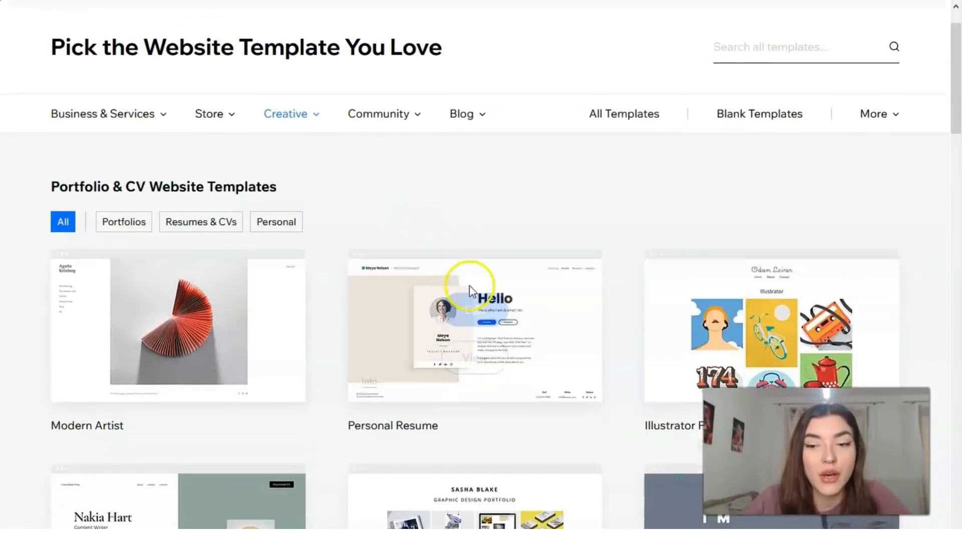
scroll(507, 309, down, 4)
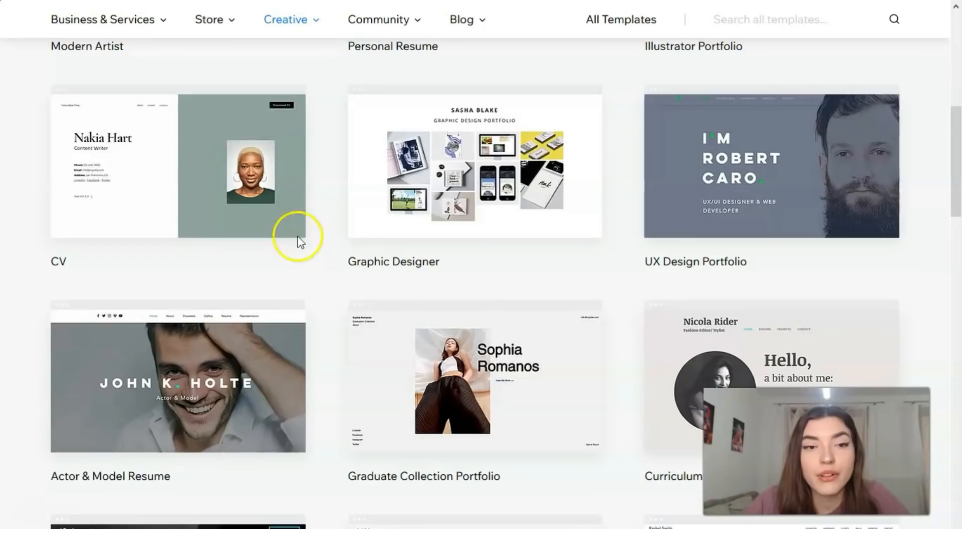
scroll(631, 201, down, 5)
scroll(649, 206, down, 4)
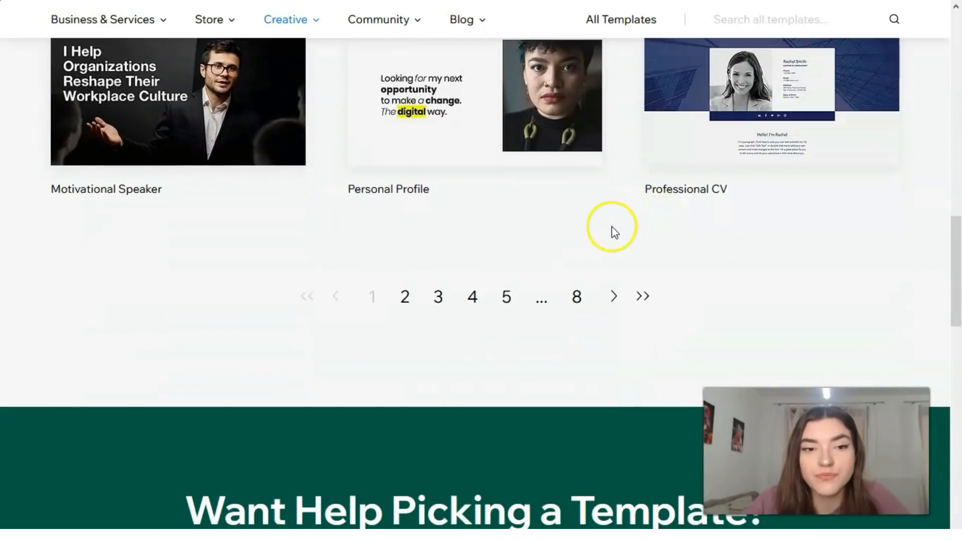
scroll(595, 264, up, 3)
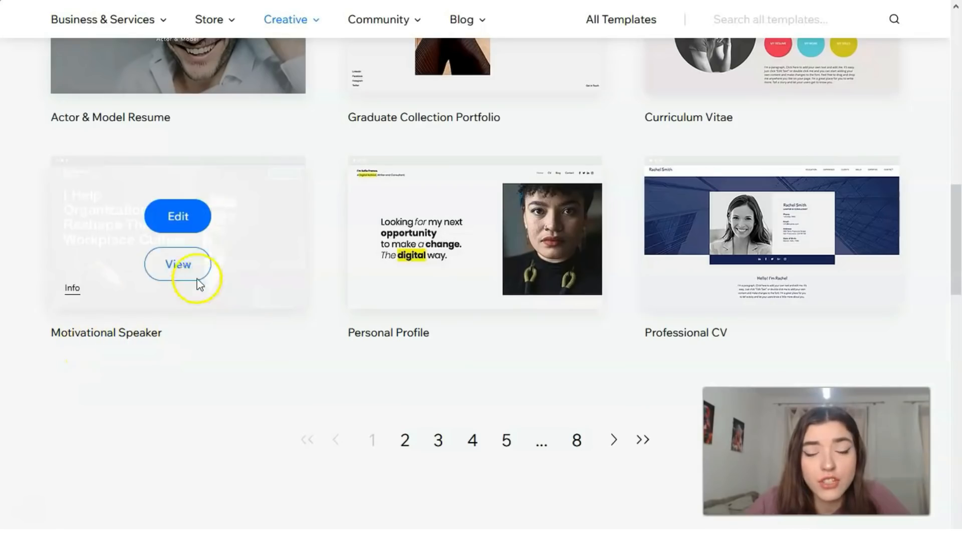
click(194, 262)
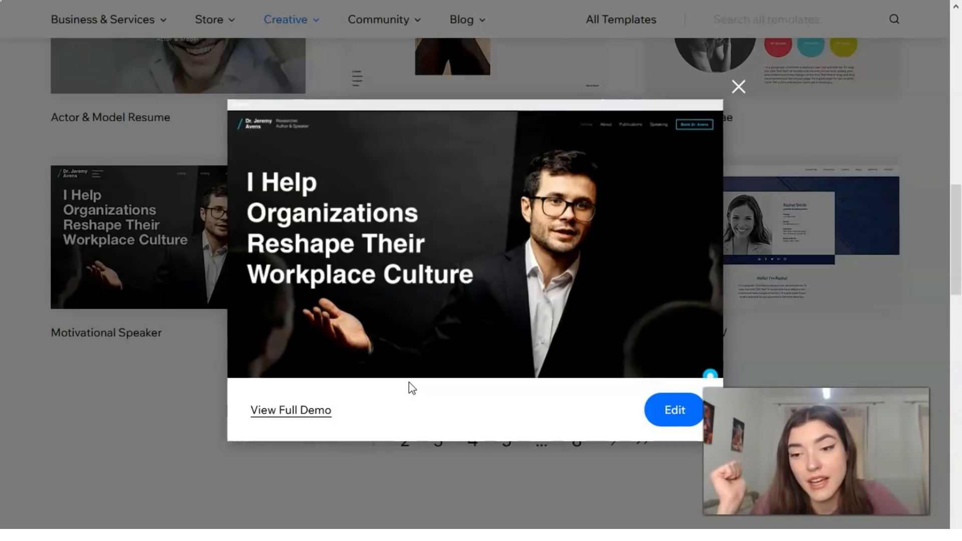
click(739, 87)
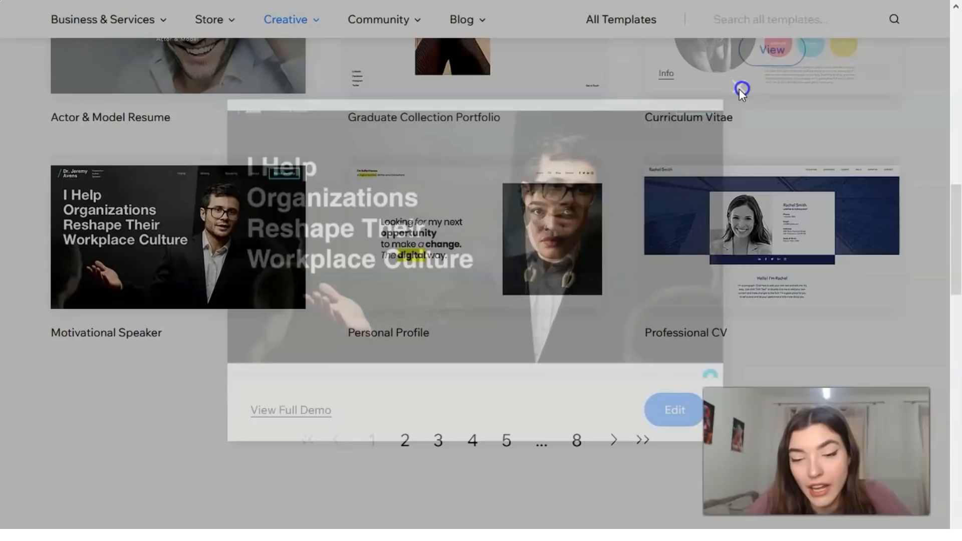
- Go to page 5 of the Portfolio & CV templates and open the full demo of The Makeup Artist template
click(505, 444)
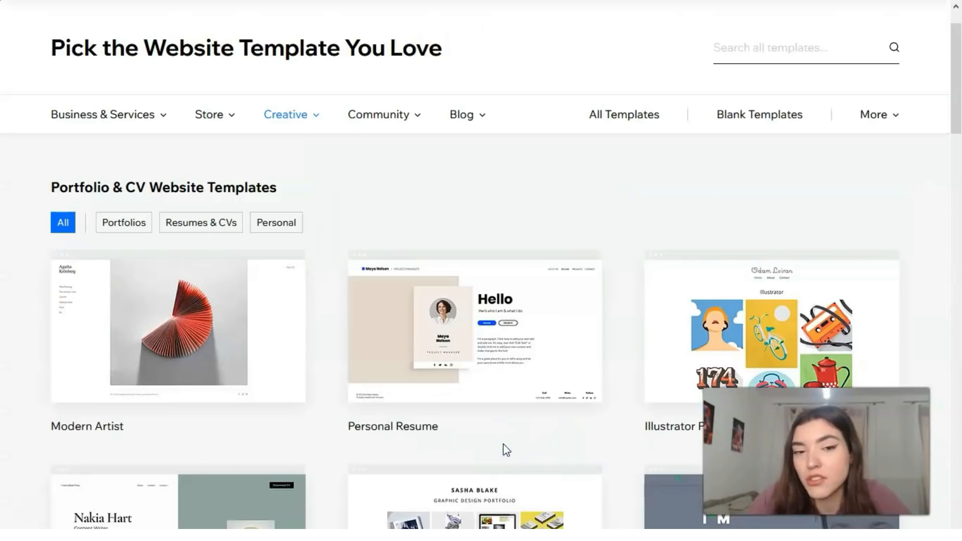
scroll(330, 421, down, 2)
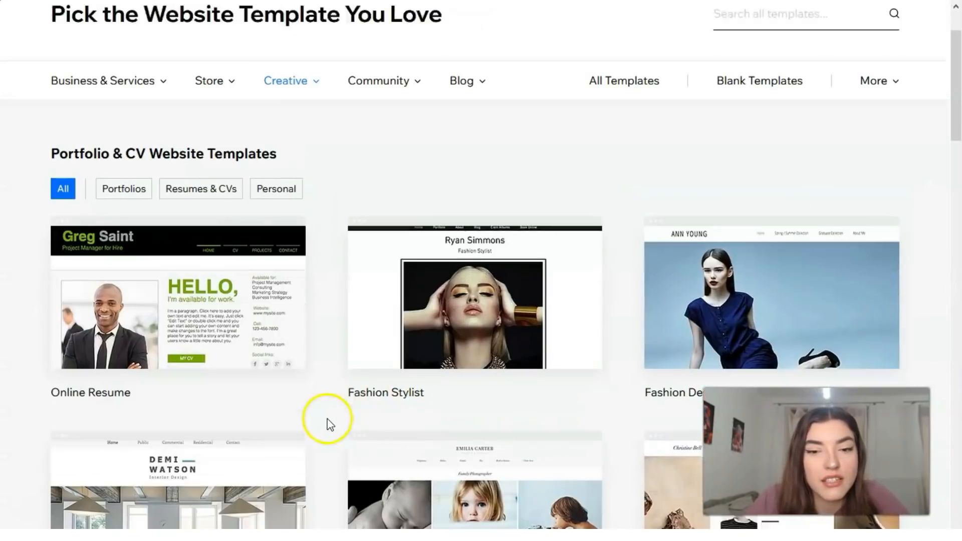
scroll(333, 419, down, 3)
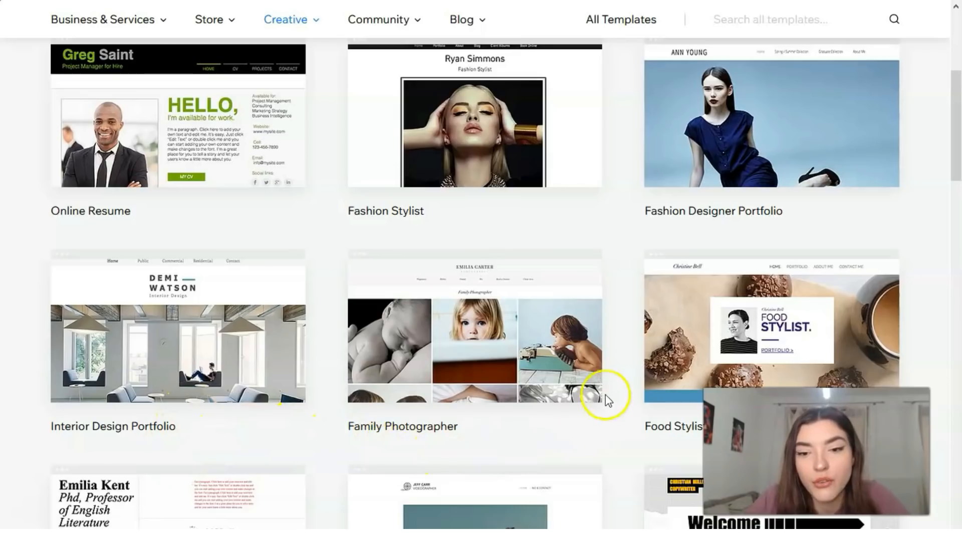
scroll(605, 385, down, 4)
scroll(882, 210, down, 7)
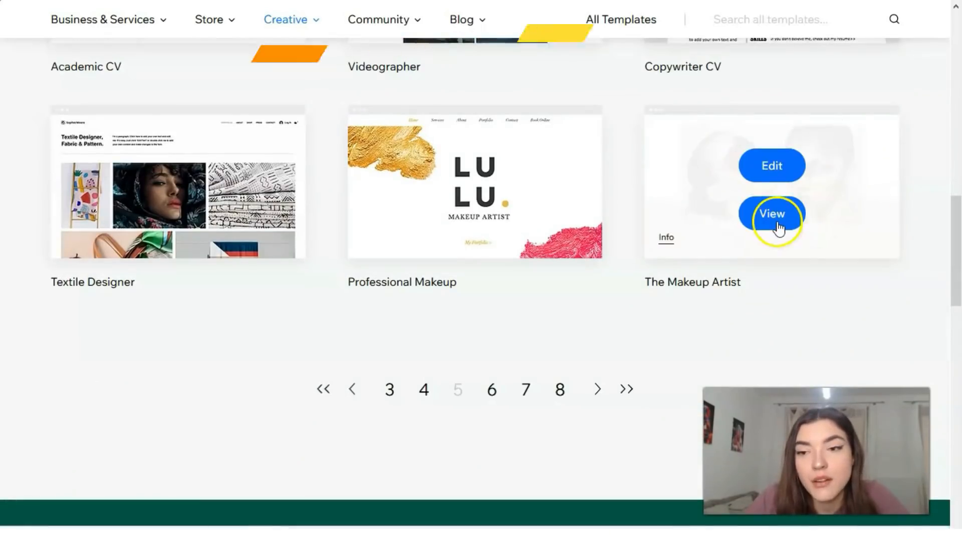
click(772, 214)
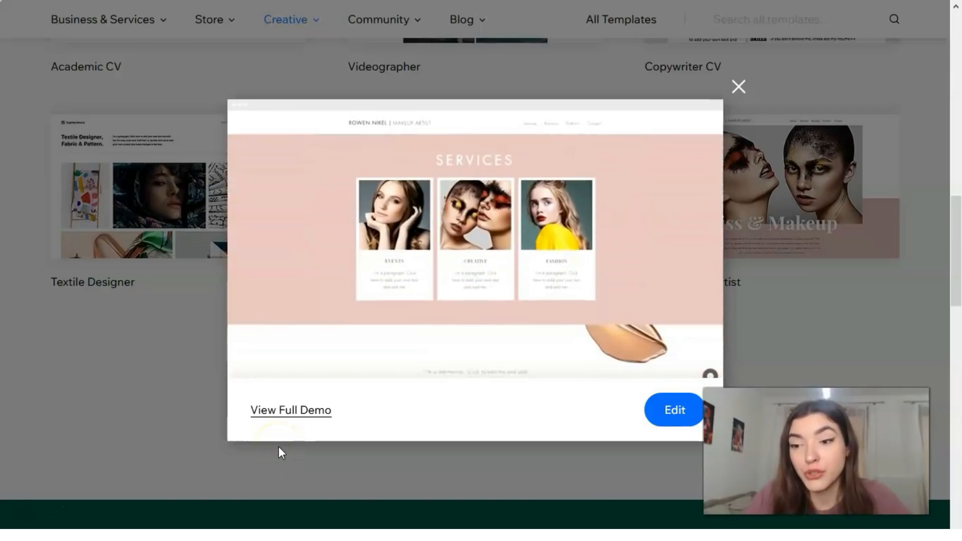
click(280, 413)
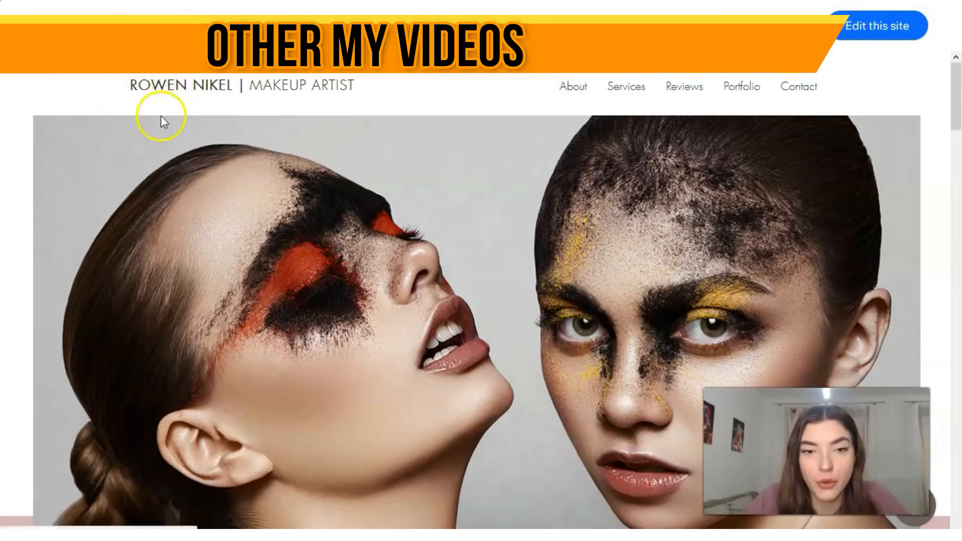
- Look through the sections of The Makeup Artist desktop demo, from the hero image to the contact form
scroll(295, 134, down, 9)
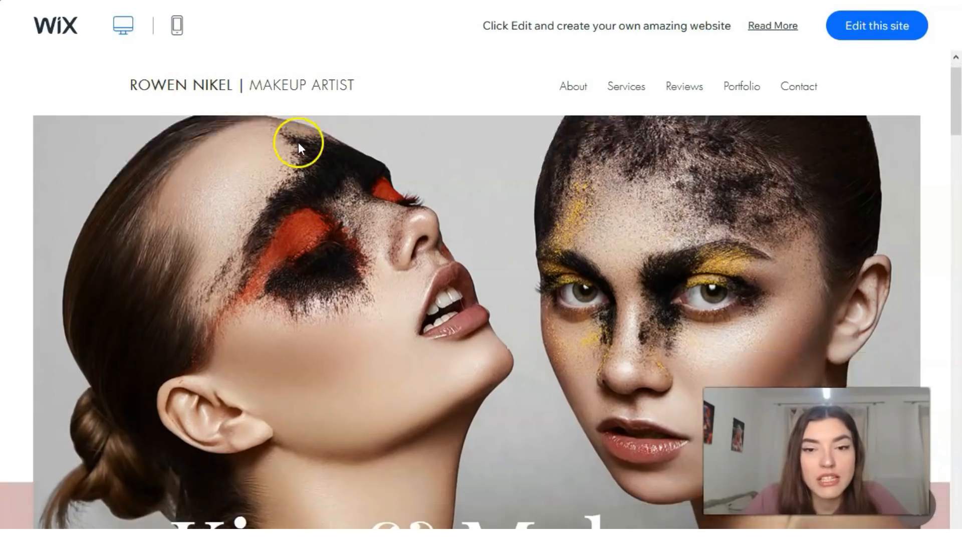
scroll(308, 145, down, 5)
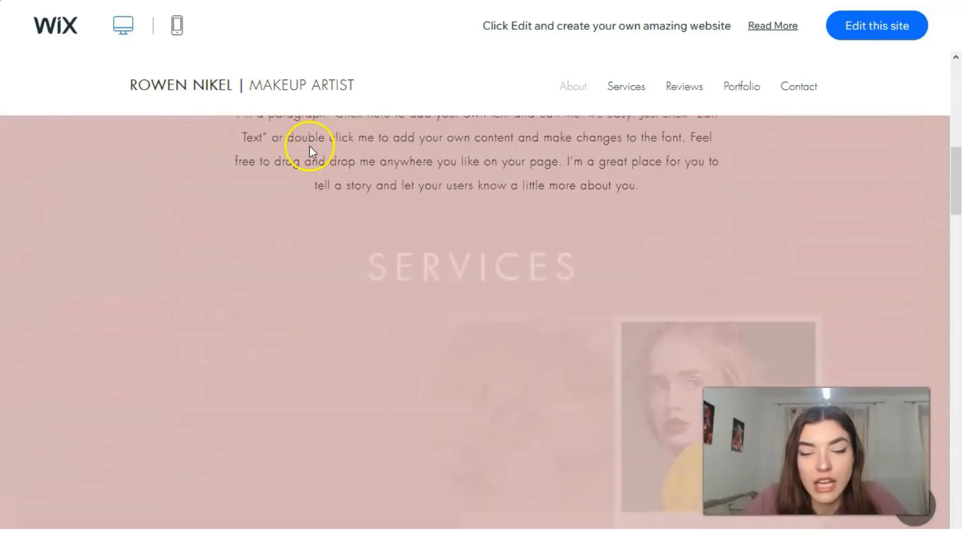
scroll(506, 256, up, 3)
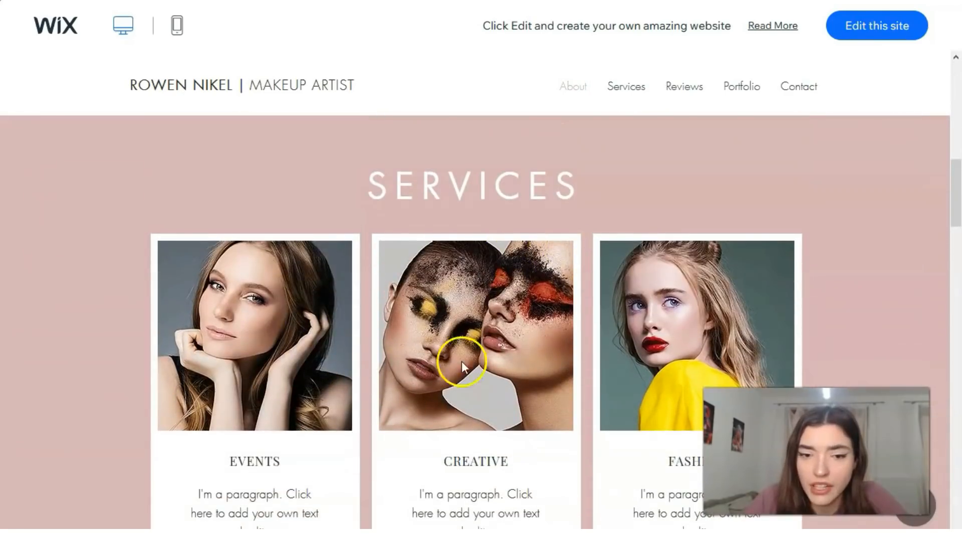
scroll(326, 345, down, 10)
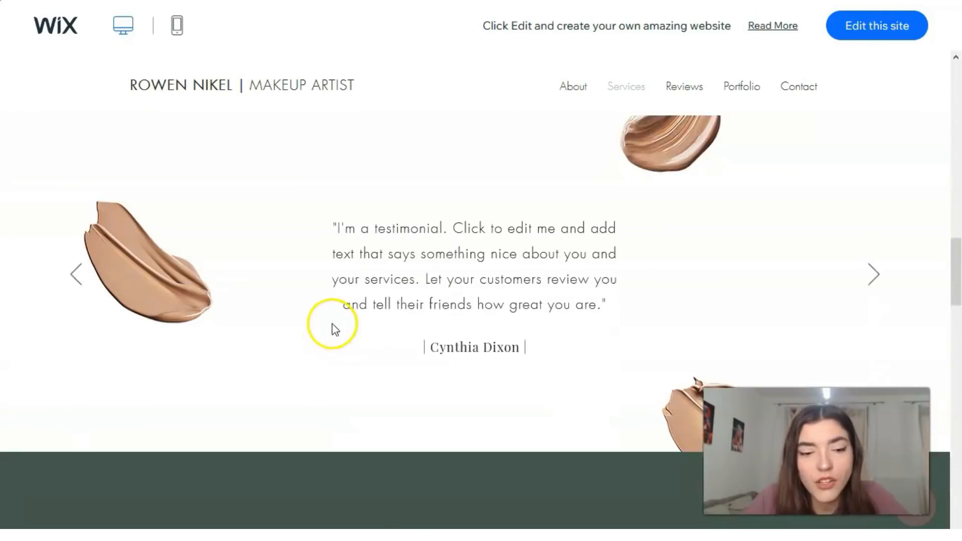
scroll(331, 326, down, 10)
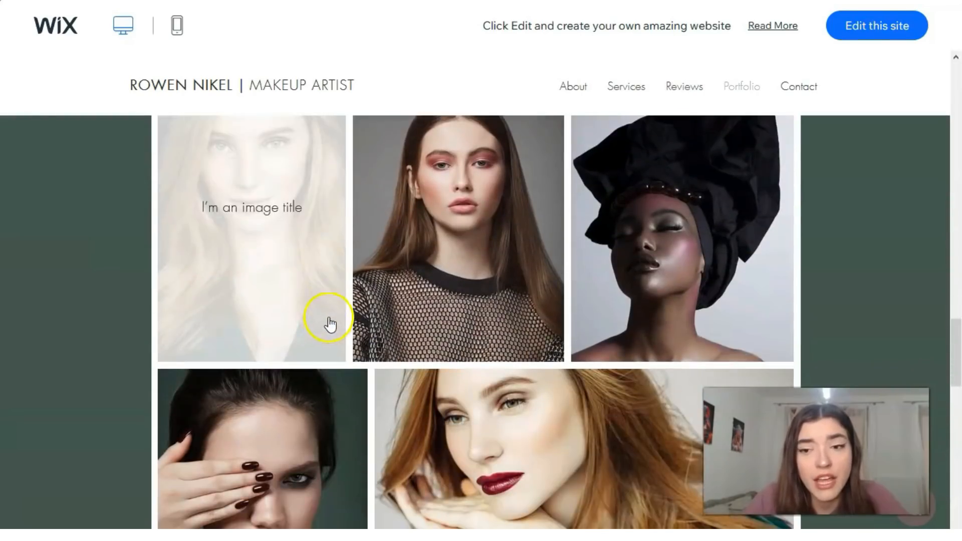
scroll(329, 325, down, 10)
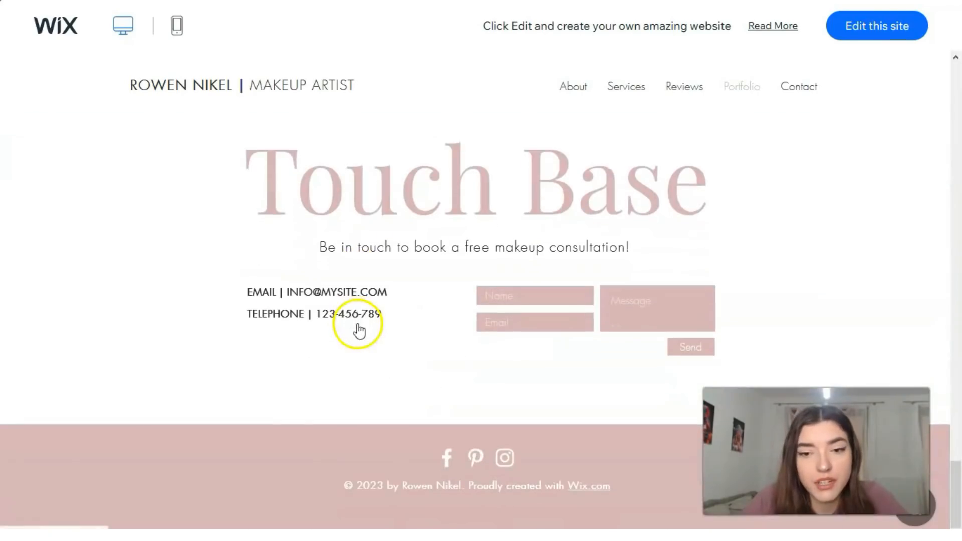
scroll(358, 328, up, 10)
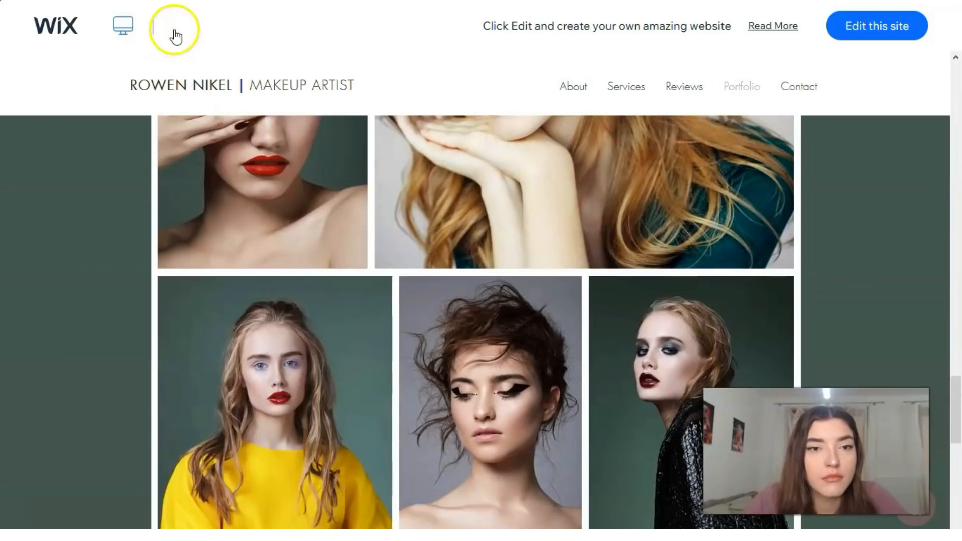
- Check the demo's mobile view and open The Makeup Artist template for editing
click(177, 29)
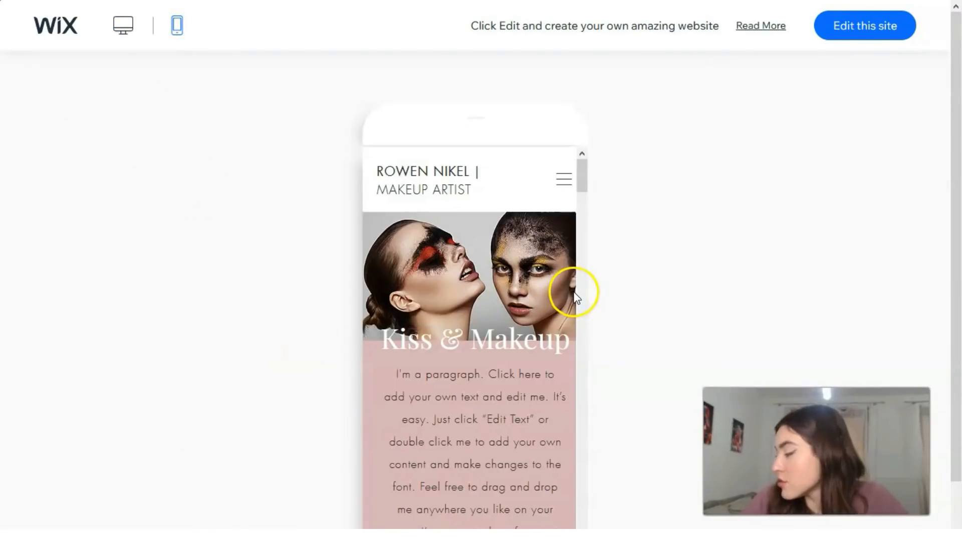
drag(582, 182, 575, 468)
click(574, 467)
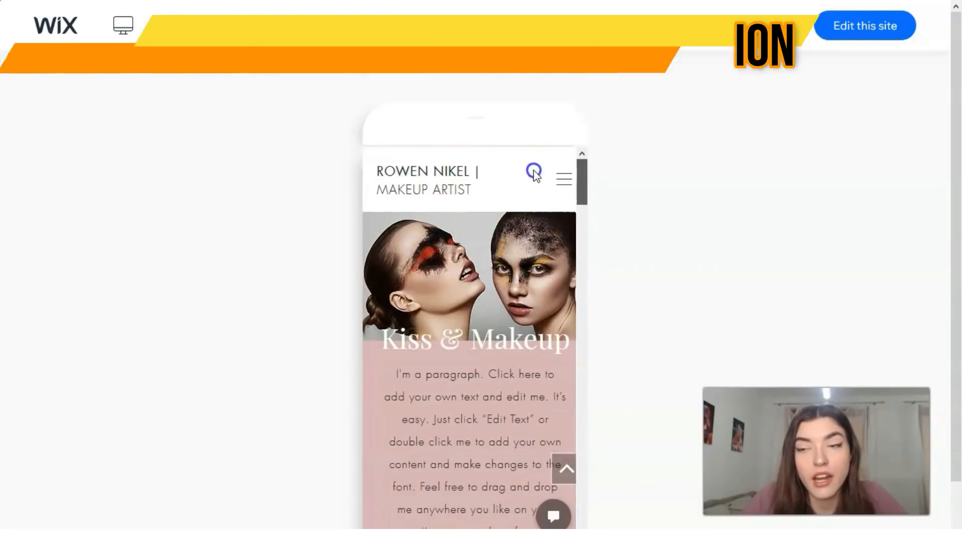
click(862, 27)
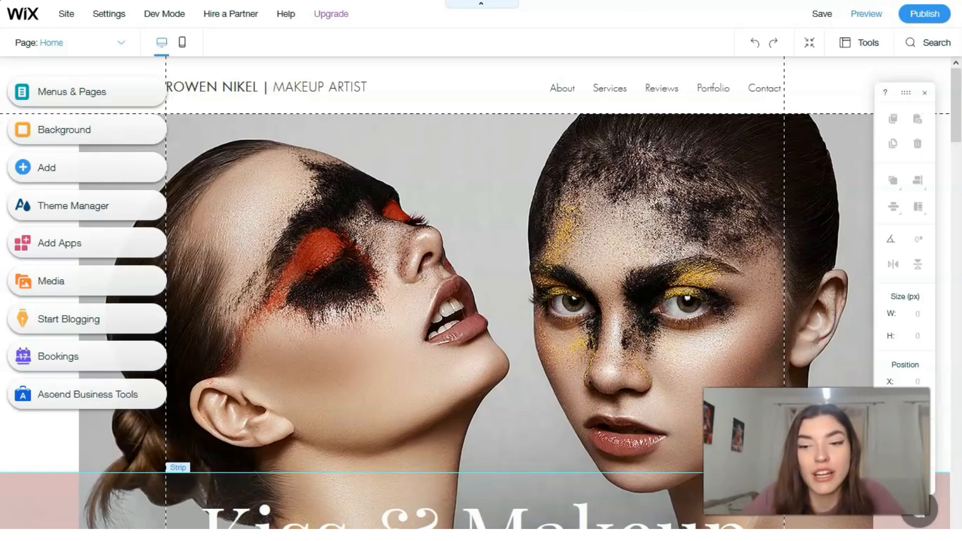
- Set the header's "MAKEUP ARTIST" text to the Helvetica font at a size of 37 px
click(321, 82)
double_click(322, 81)
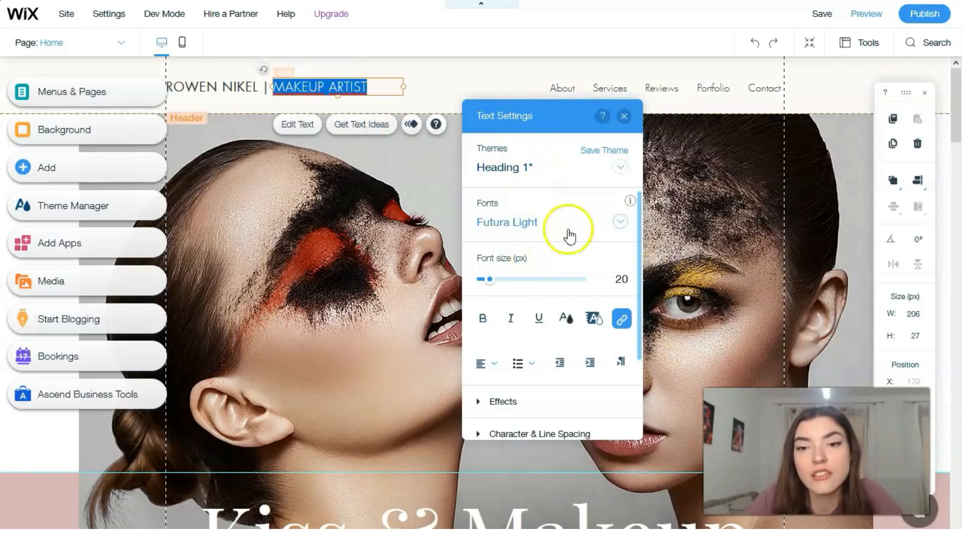
click(615, 233)
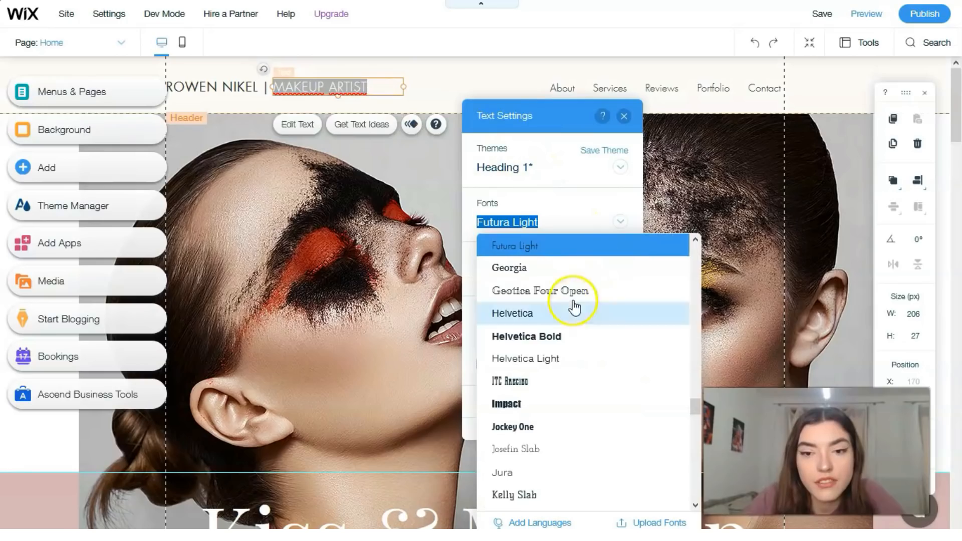
click(537, 324)
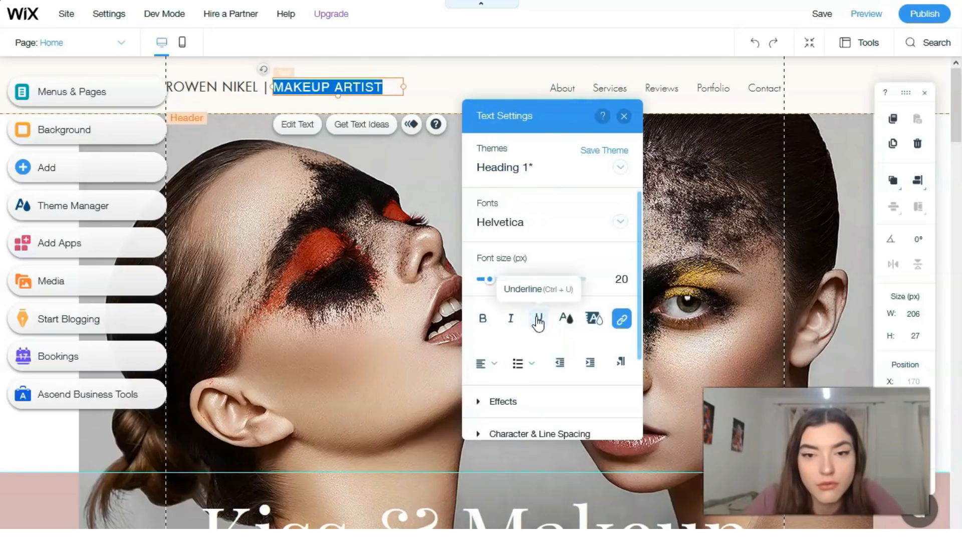
mouse_move(485, 279)
mouse_down()
mouse_move(509, 279)
mouse_move(502, 282)
mouse_up()
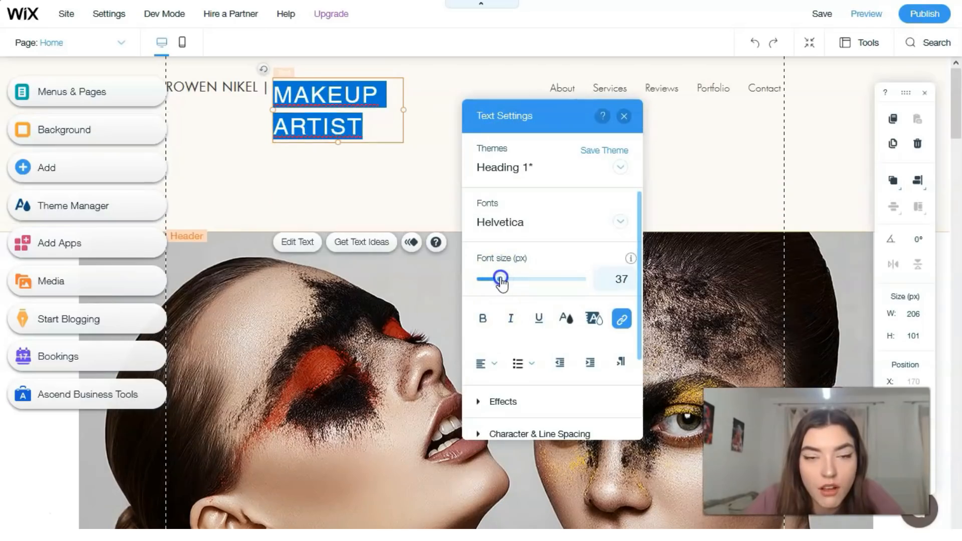
- Colour the "MAKEUP ARTIST" header text dark red (#8B0000), make it bold and close its text settings
click(576, 320)
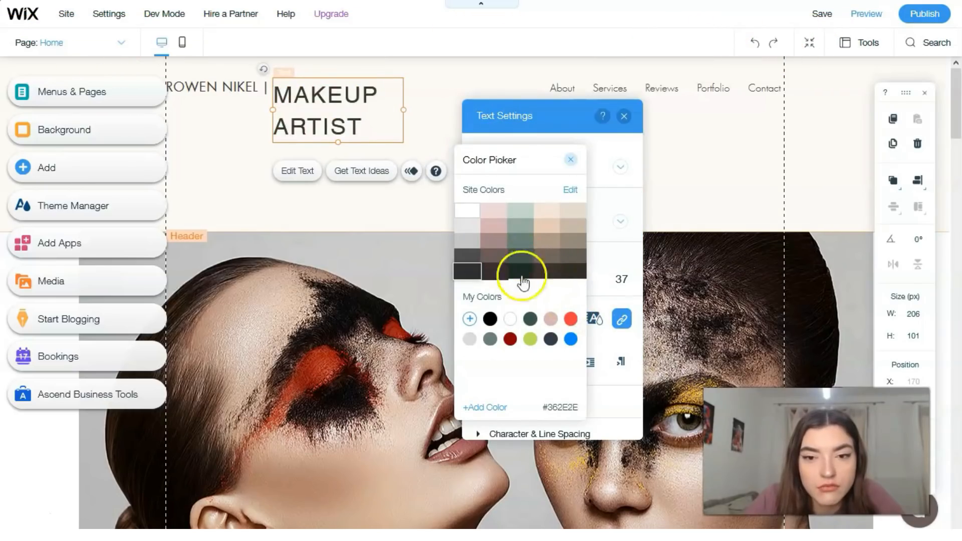
click(513, 340)
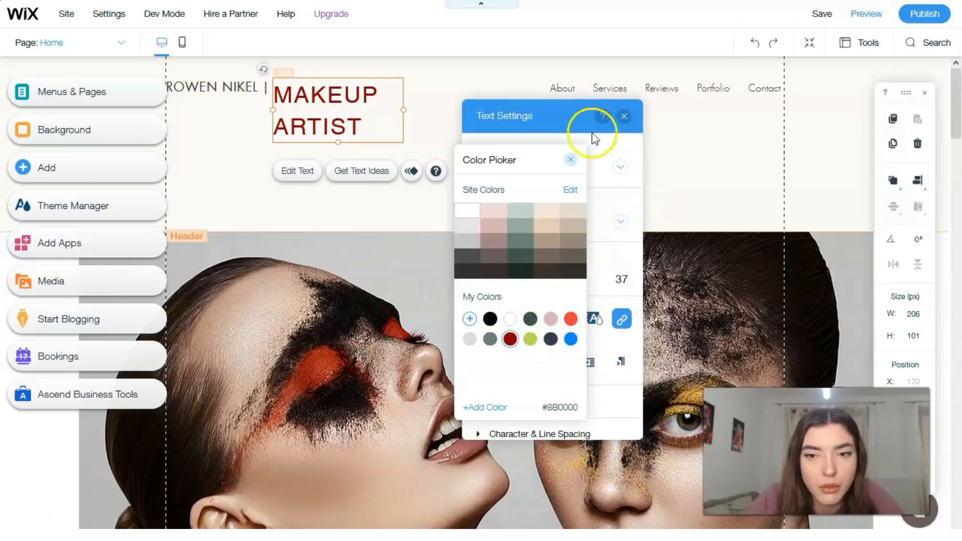
click(570, 159)
click(485, 323)
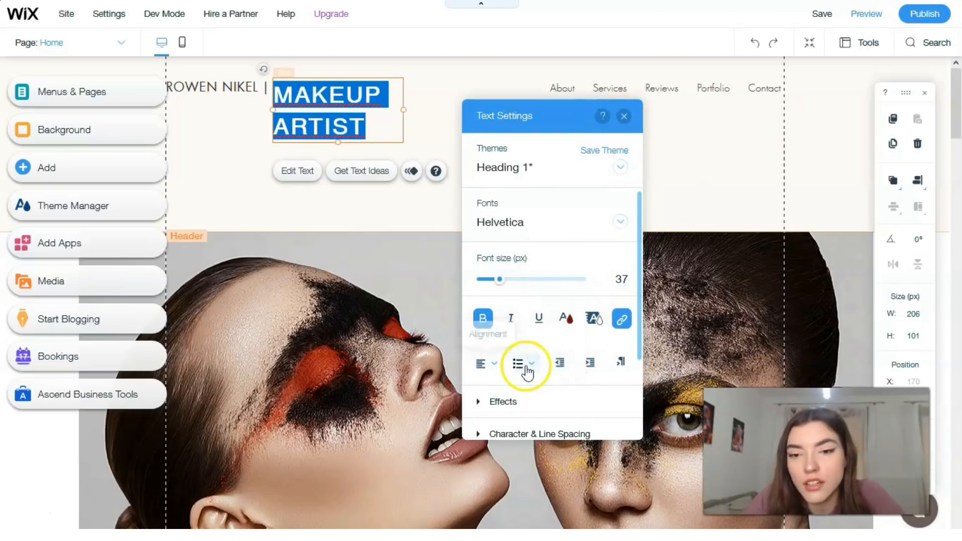
click(624, 117)
click(635, 186)
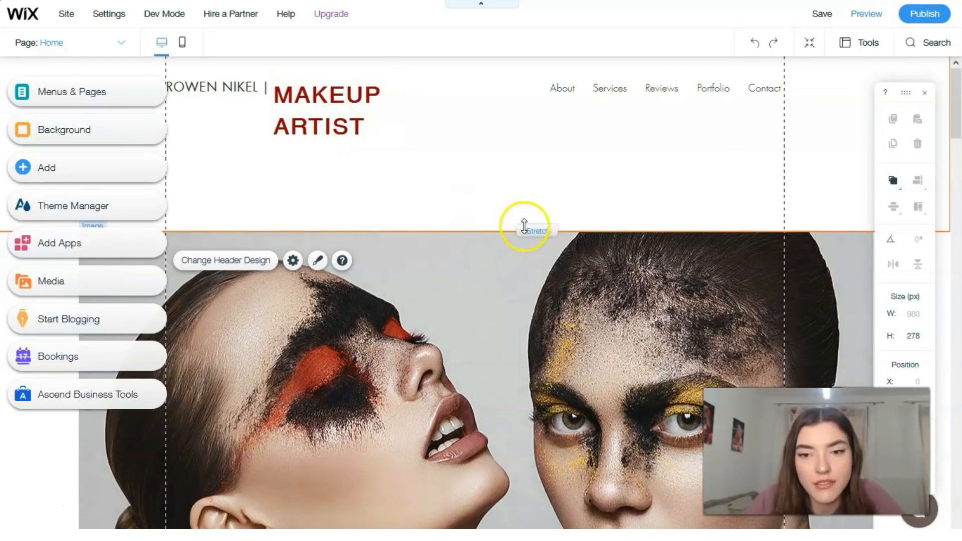
- Reduce the header's height to 152 px so the hero image sits closer to the title
drag(527, 224, 538, 136)
drag(536, 146, 537, 150)
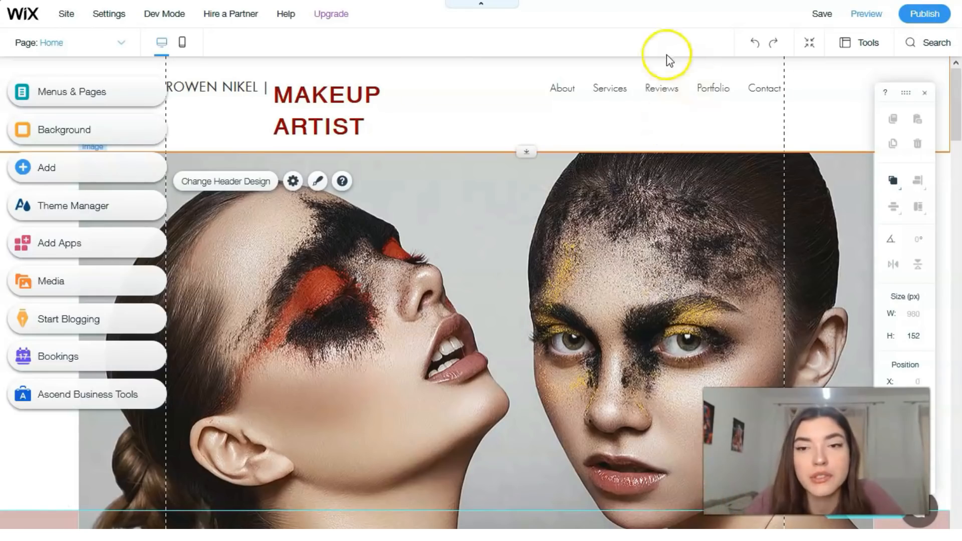
- Restyle the header's horizontal menu with the grey serif preset that has a dark line above Home
double_click(660, 88)
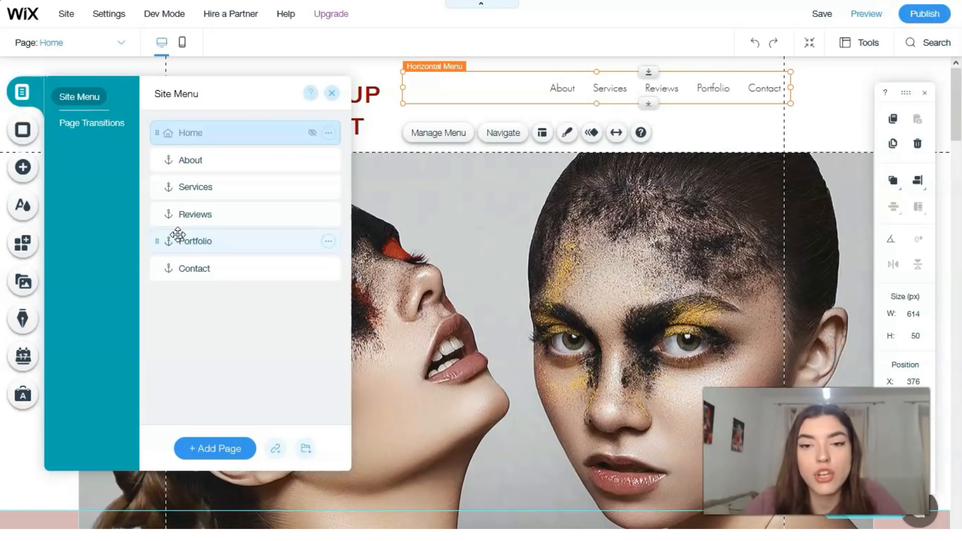
click(567, 139)
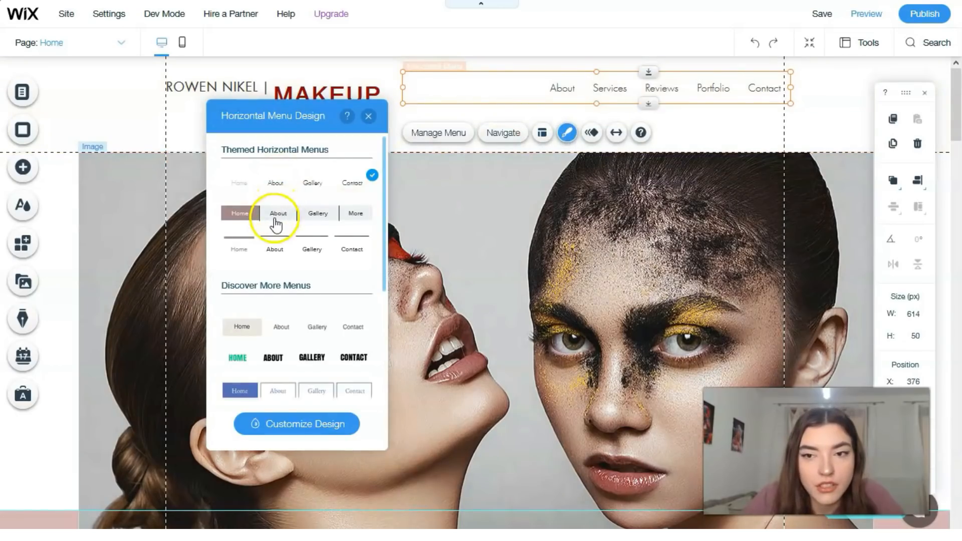
click(278, 210)
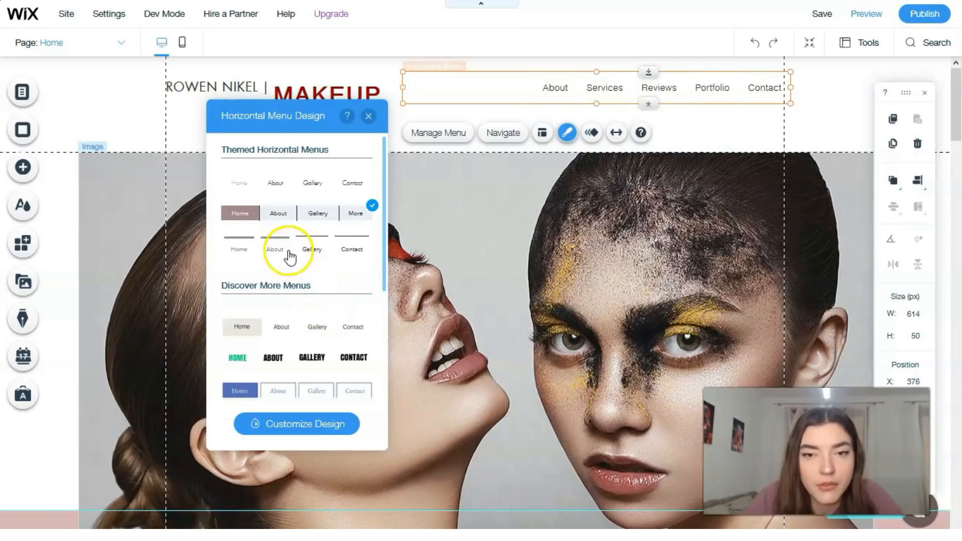
scroll(290, 259, down, 5)
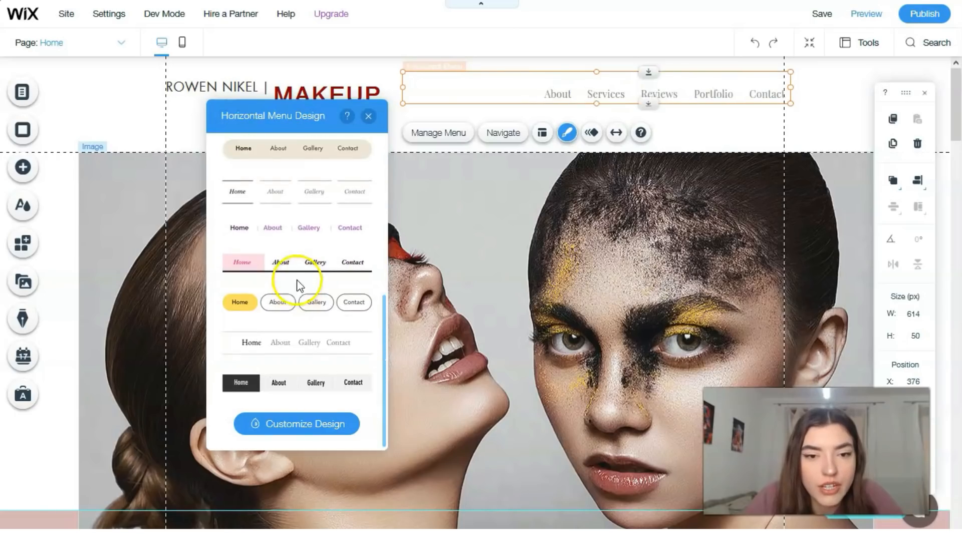
scroll(300, 265, up, 4)
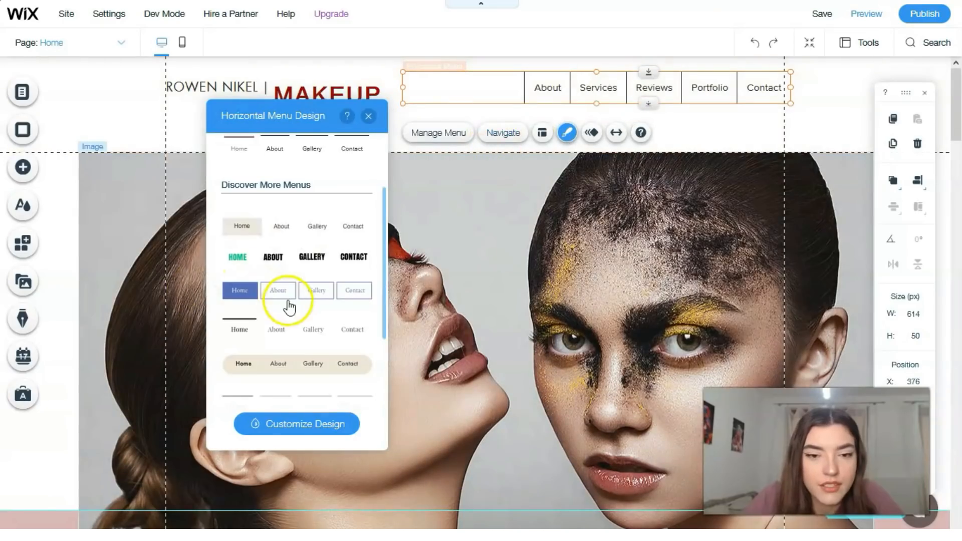
click(296, 300)
click(299, 332)
click(300, 341)
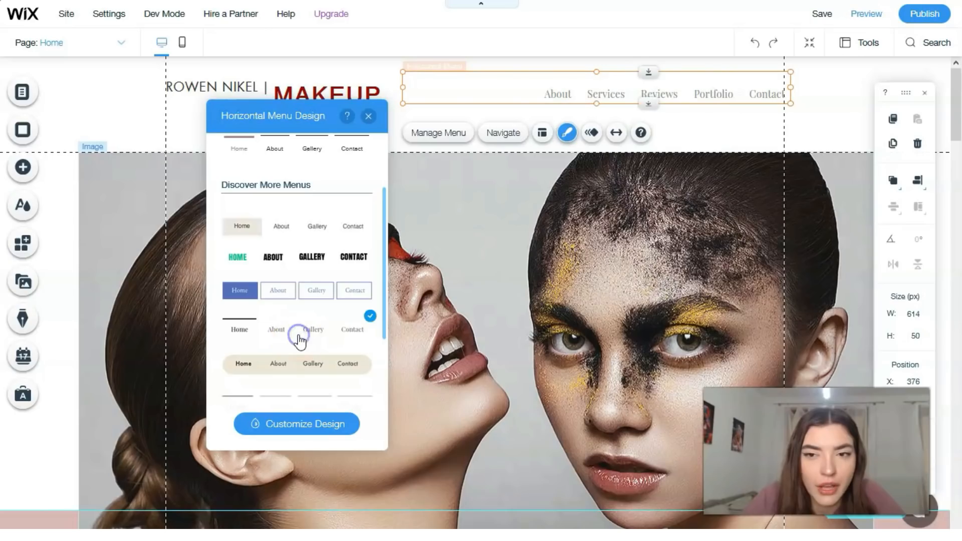
click(368, 116)
click(717, 133)
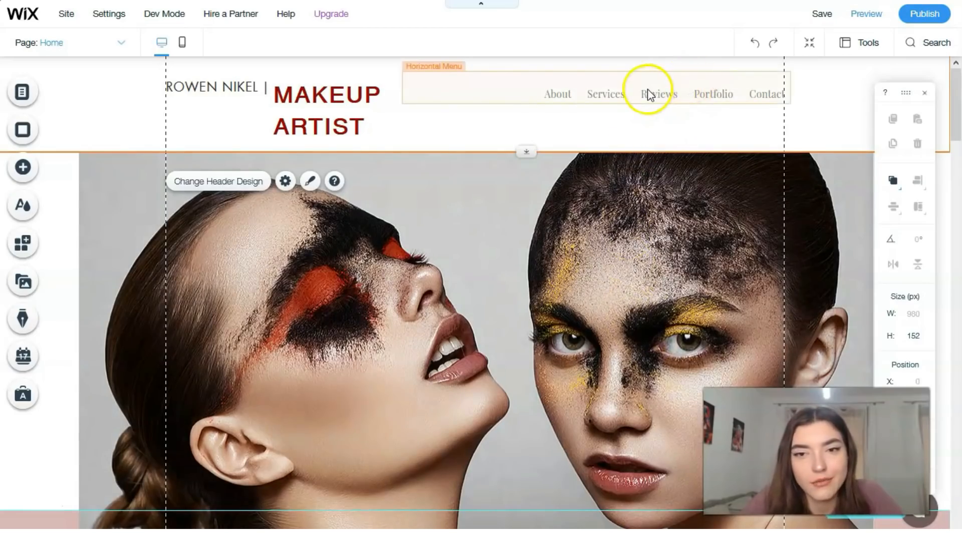
- Give the header's horizontal menu the Glide-In animation
double_click(642, 90)
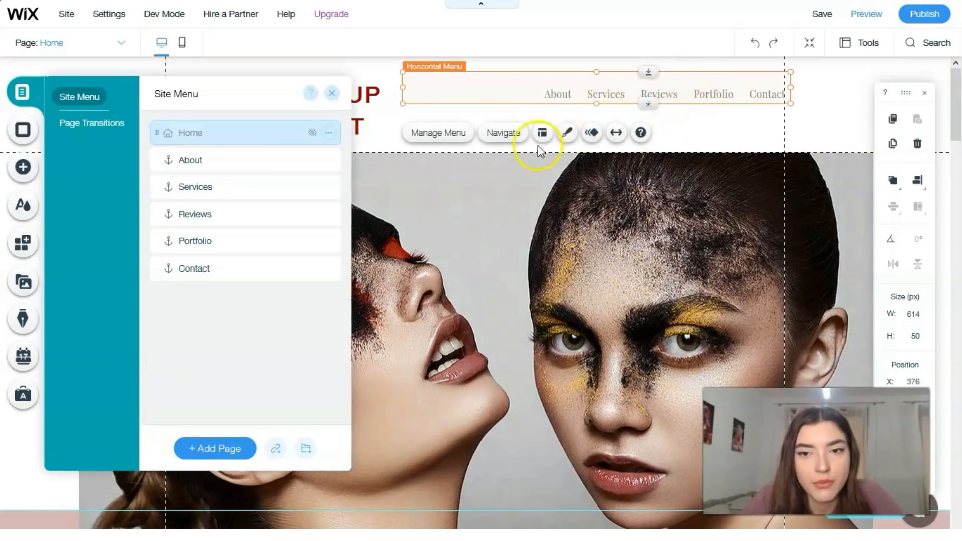
click(596, 136)
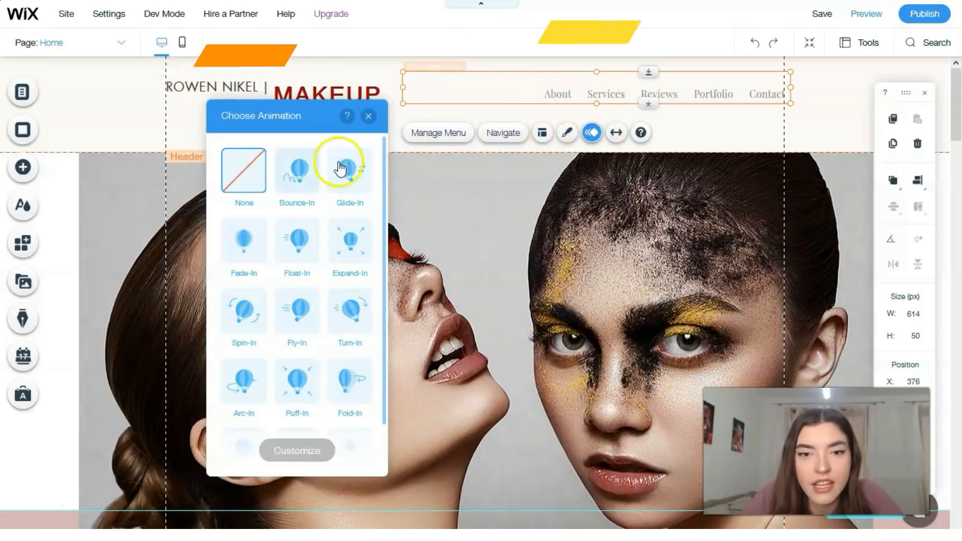
click(361, 175)
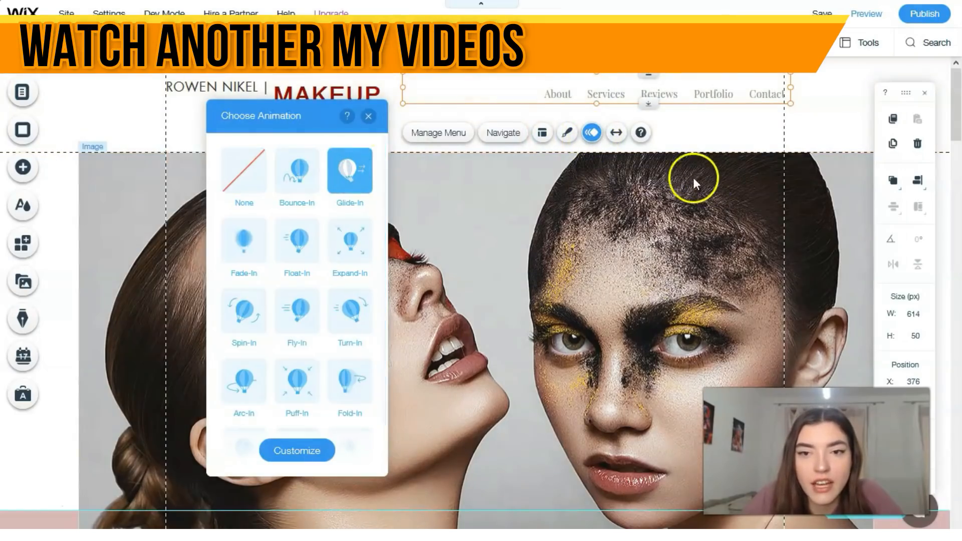
click(351, 170)
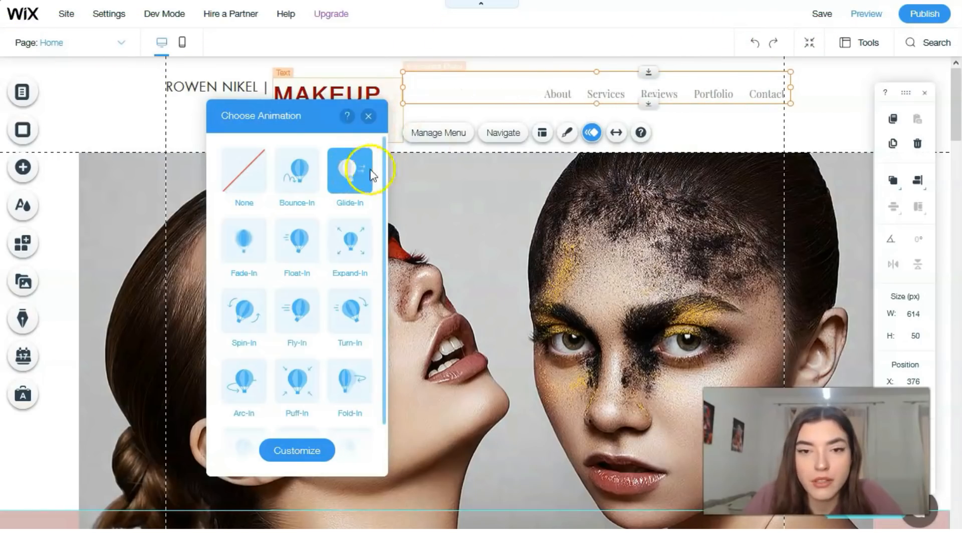
click(368, 116)
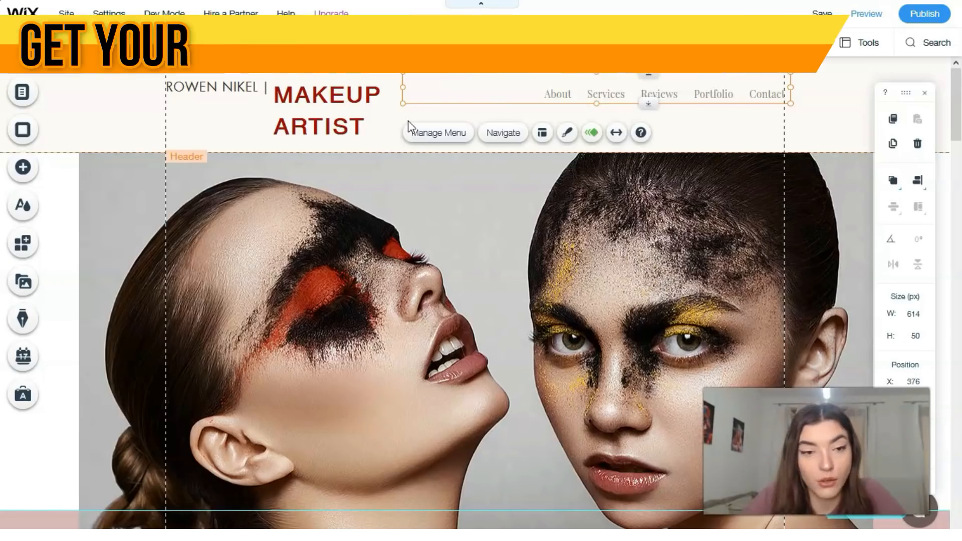
- Replace the Events image in the Services section with the uploaded close-up glamour portrait from the site files
scroll(396, 266, down, 3)
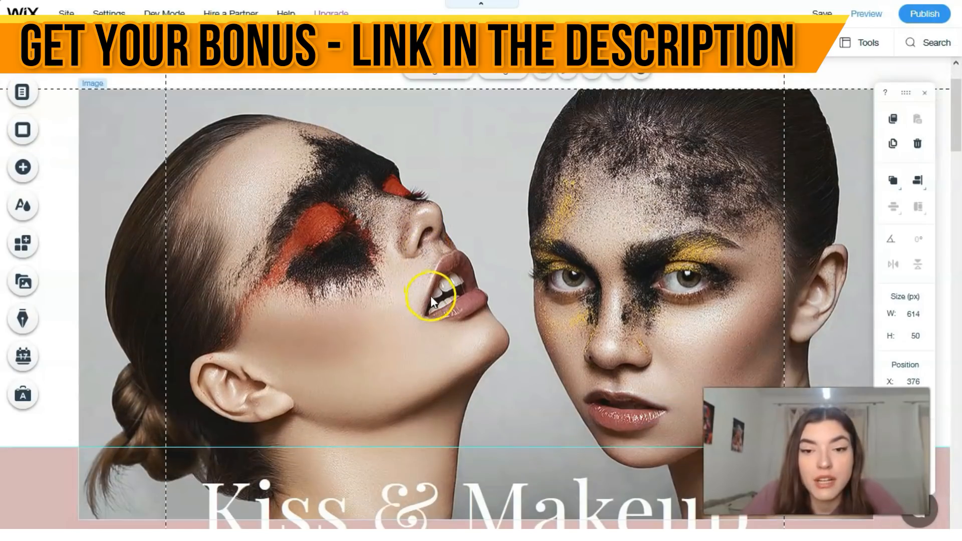
scroll(441, 302, down, 1)
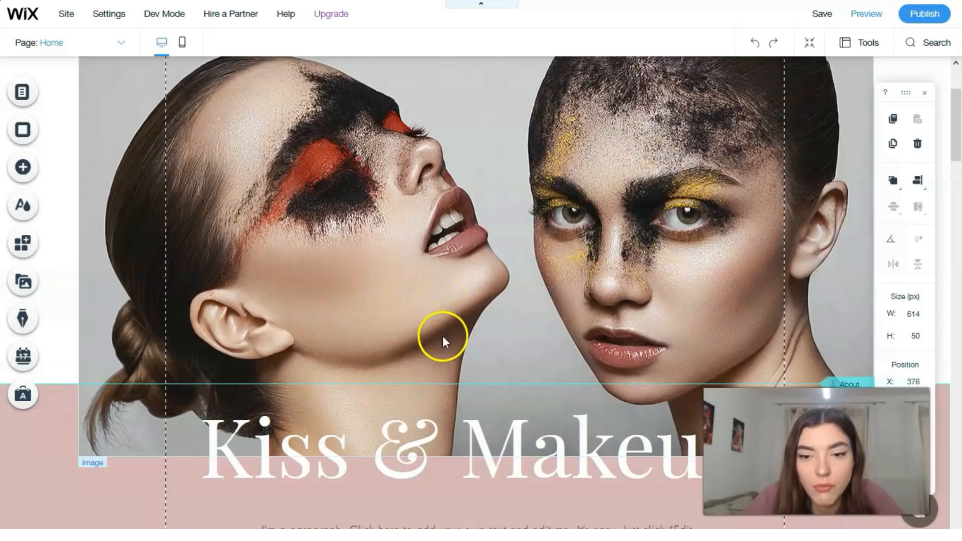
scroll(442, 336, down, 5)
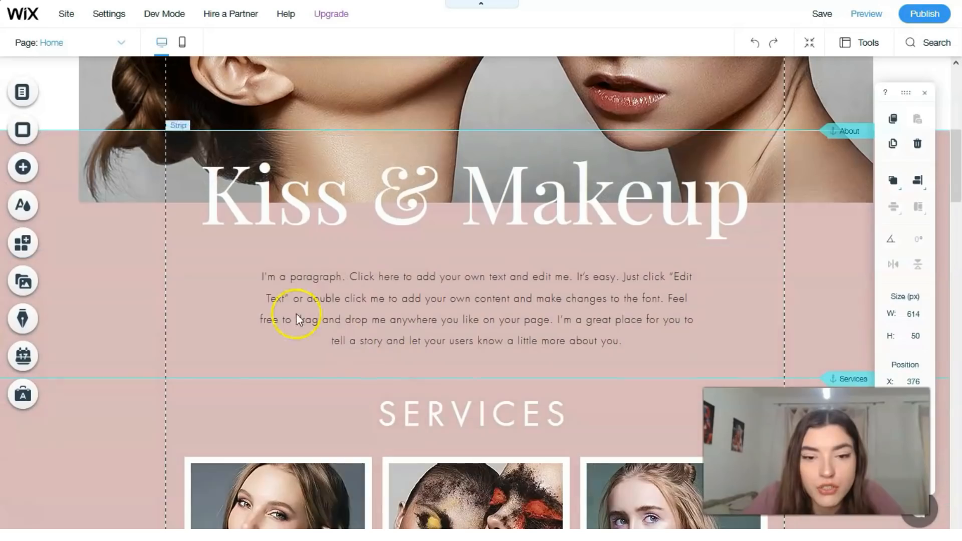
click(345, 302)
scroll(360, 309, down, 2)
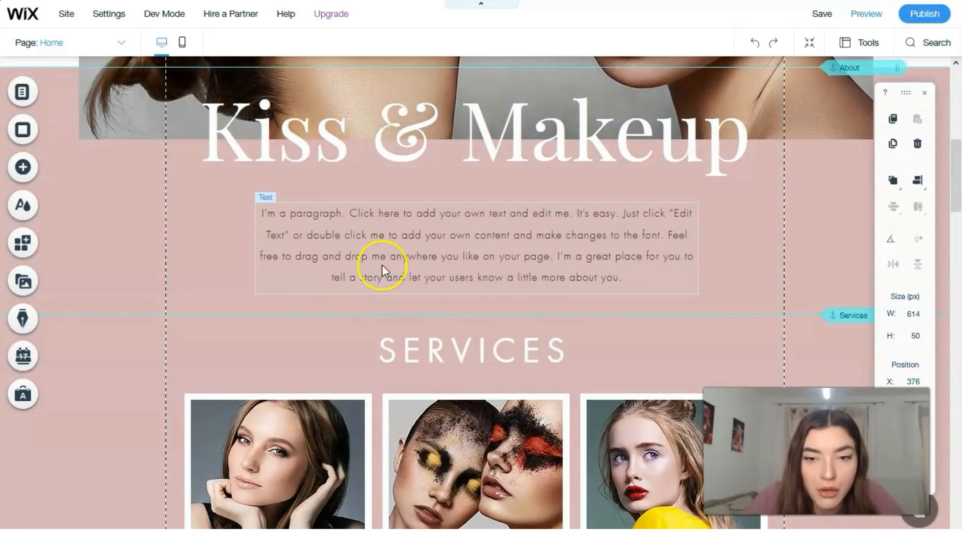
scroll(469, 274, down, 4)
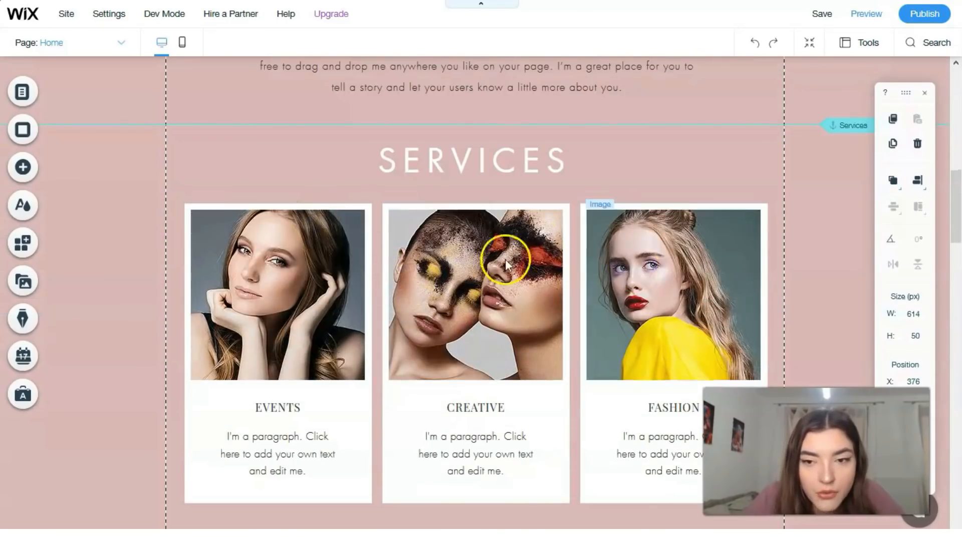
click(347, 233)
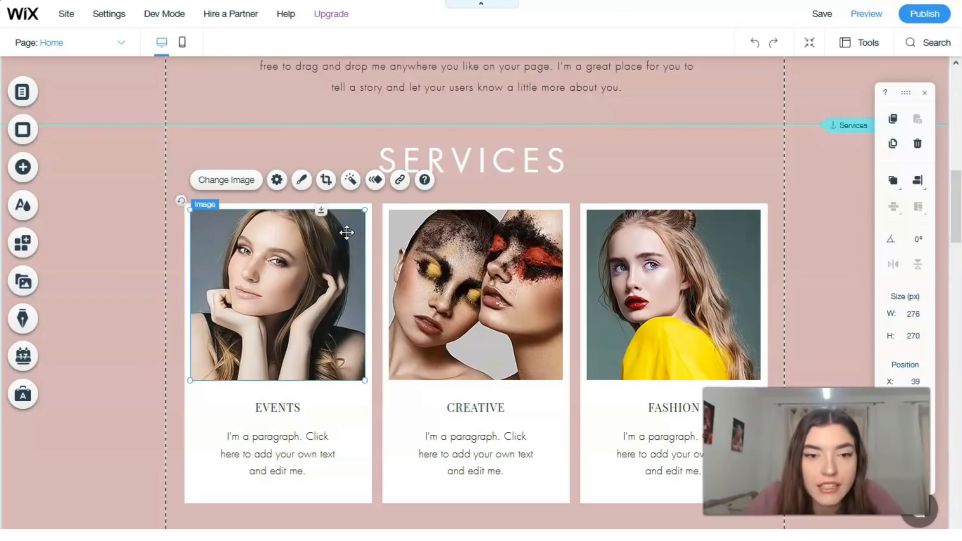
click(234, 181)
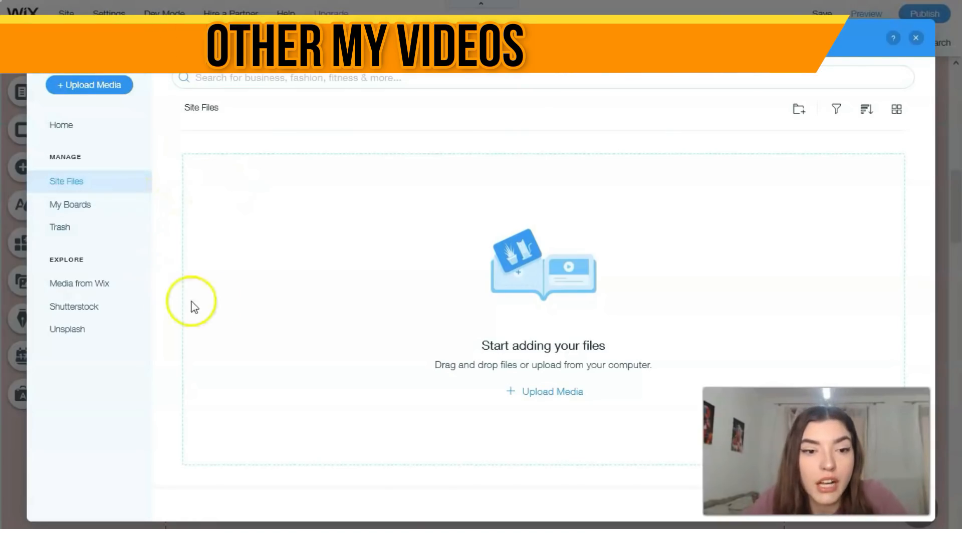
click(104, 287)
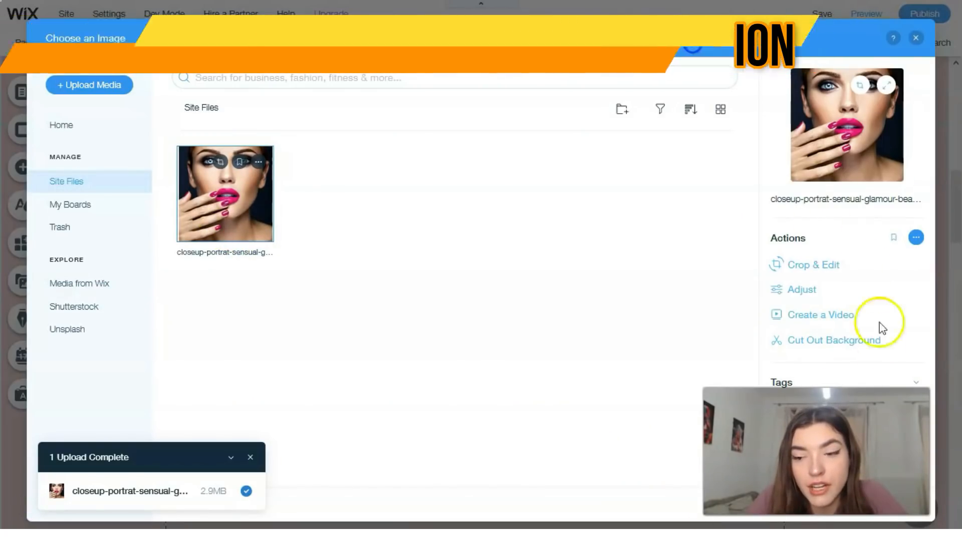
click(898, 516)
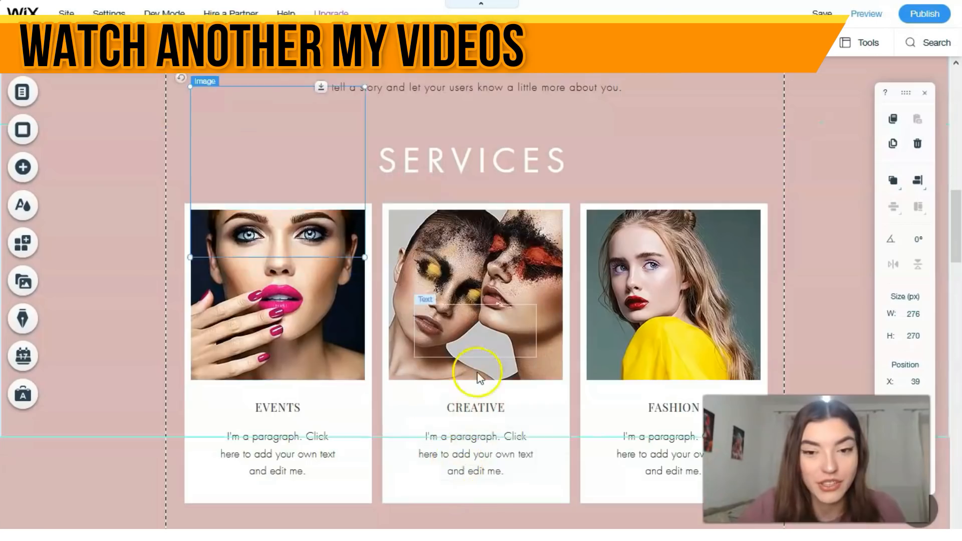
- Look through the rest of the page, from the Portfolio gallery to the contact form and footer, and return to the header
scroll(471, 378, down, 6)
scroll(481, 386, down, 12)
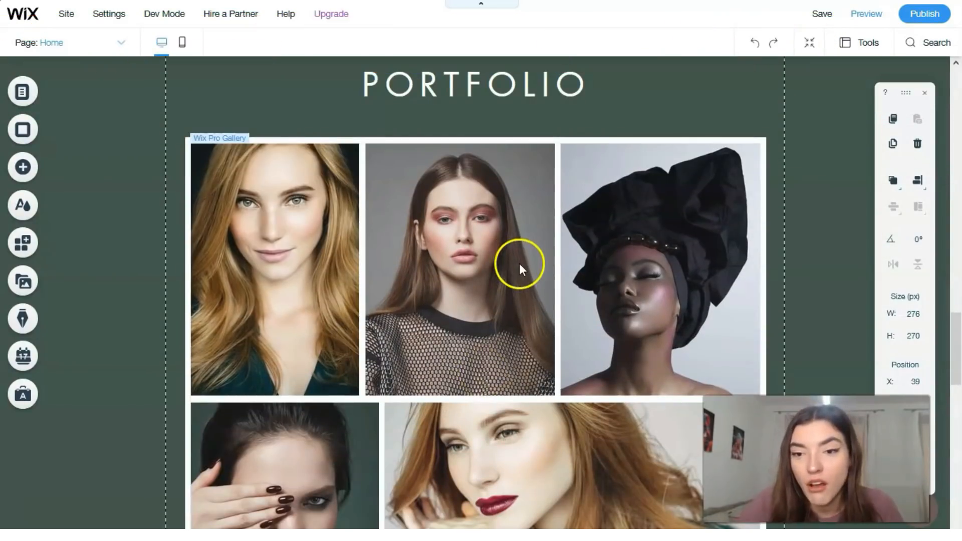
scroll(526, 270, down, 5)
scroll(527, 274, down, 11)
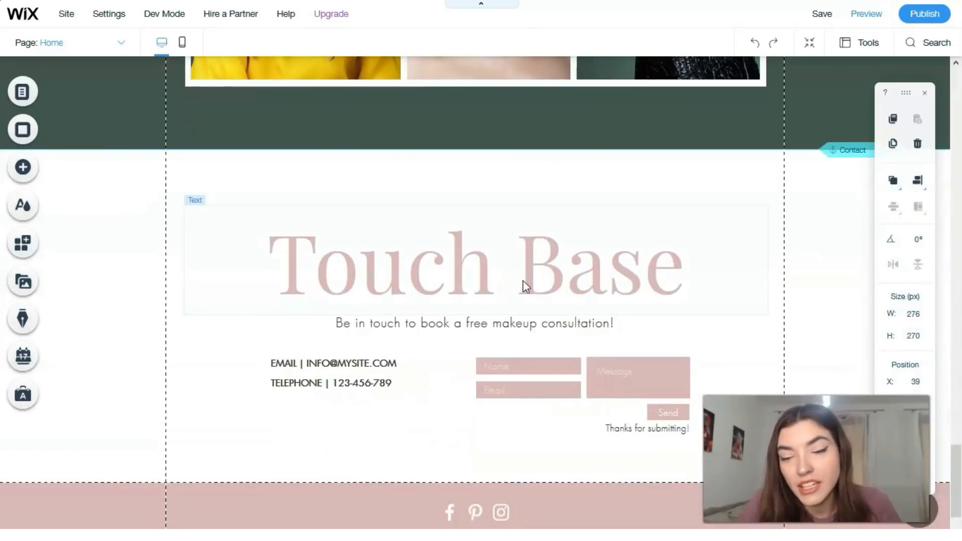
click(516, 282)
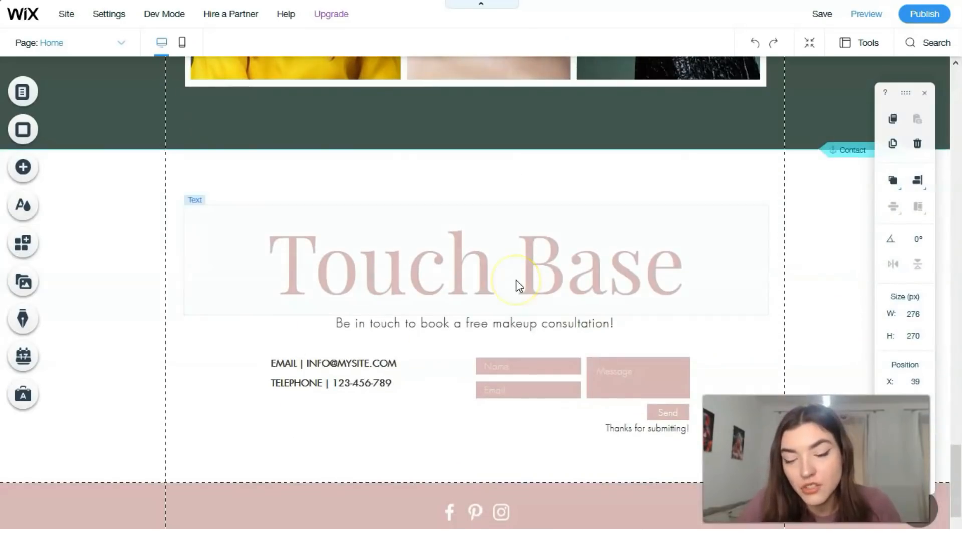
scroll(515, 290, down, 2)
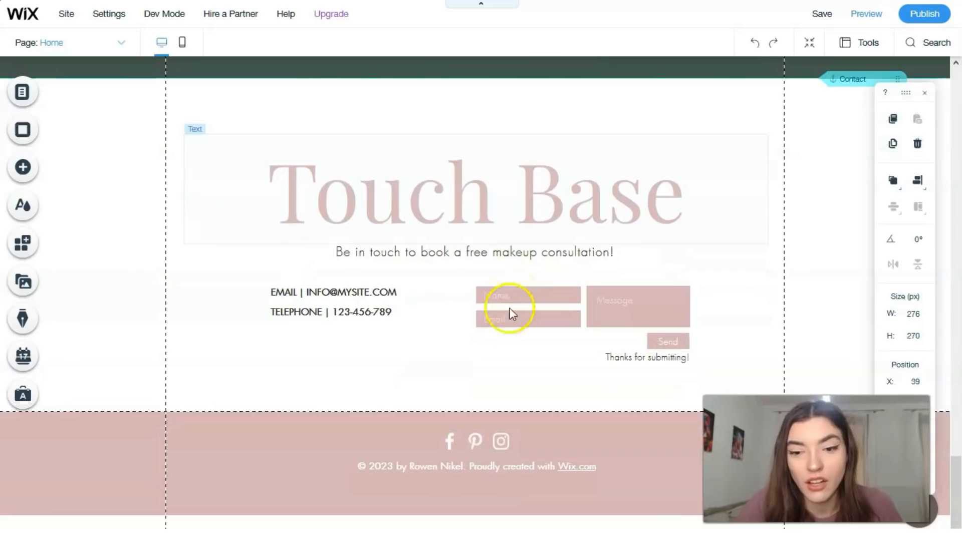
scroll(232, 393, up, 15)
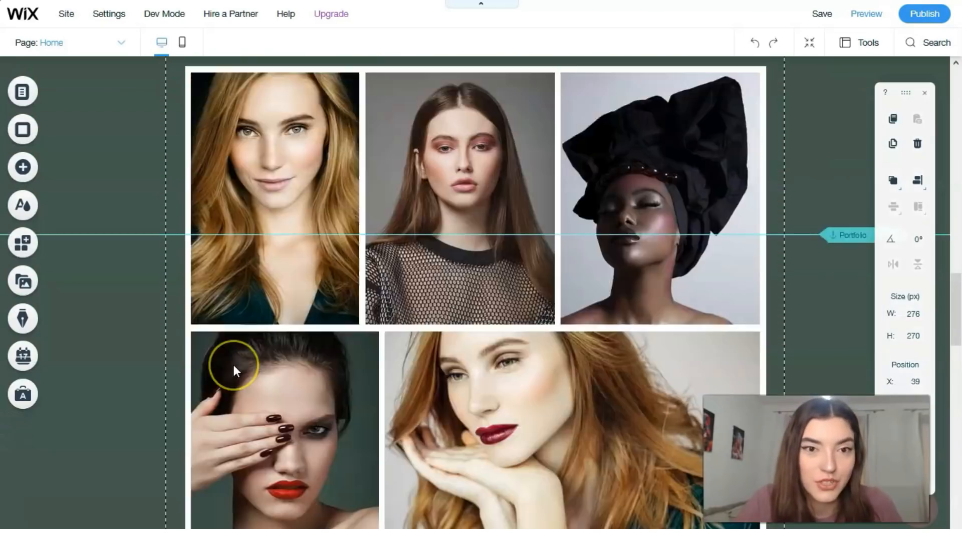
scroll(234, 366, up, 15)
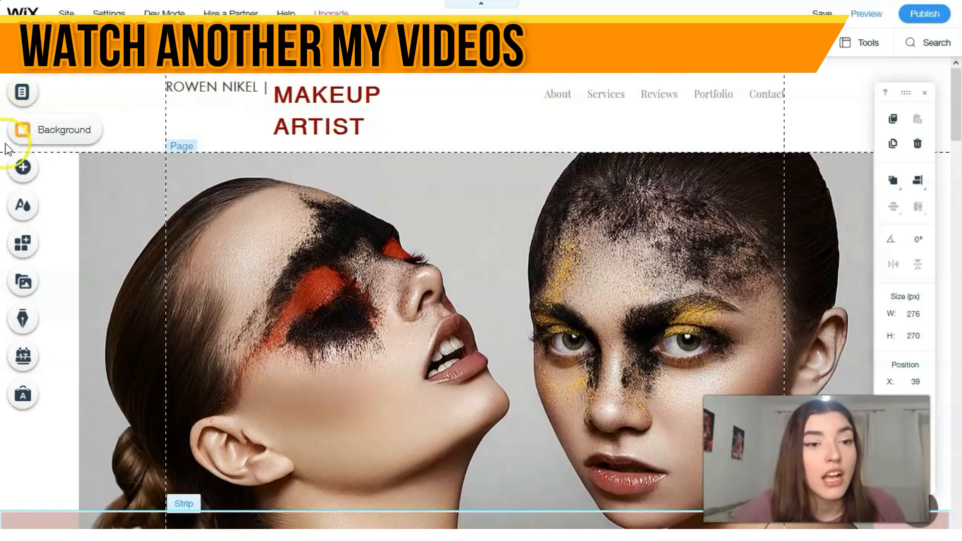
- Try #D8B6B6, #98ABA2 and #E8CCB7 as the page background colour and settle on light beige #E4DBD1
click(22, 131)
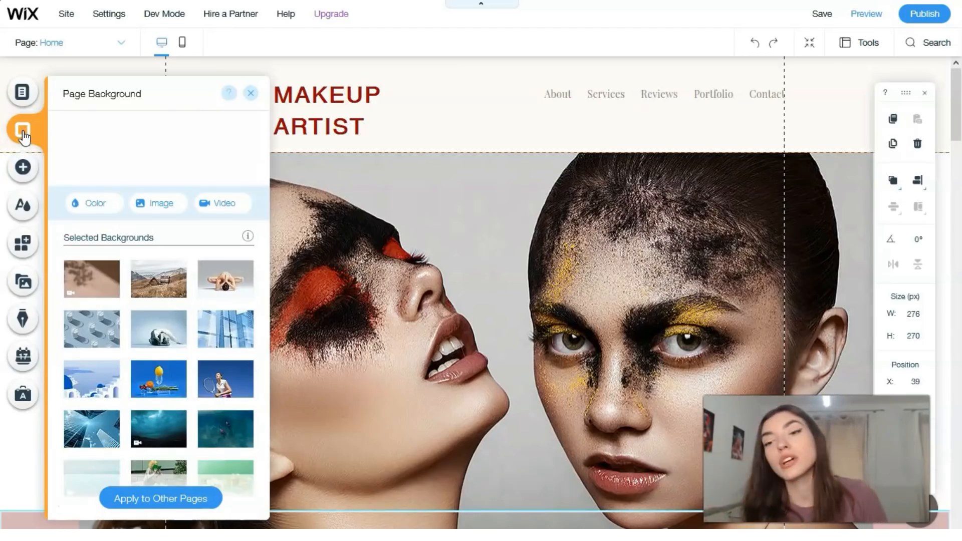
click(86, 200)
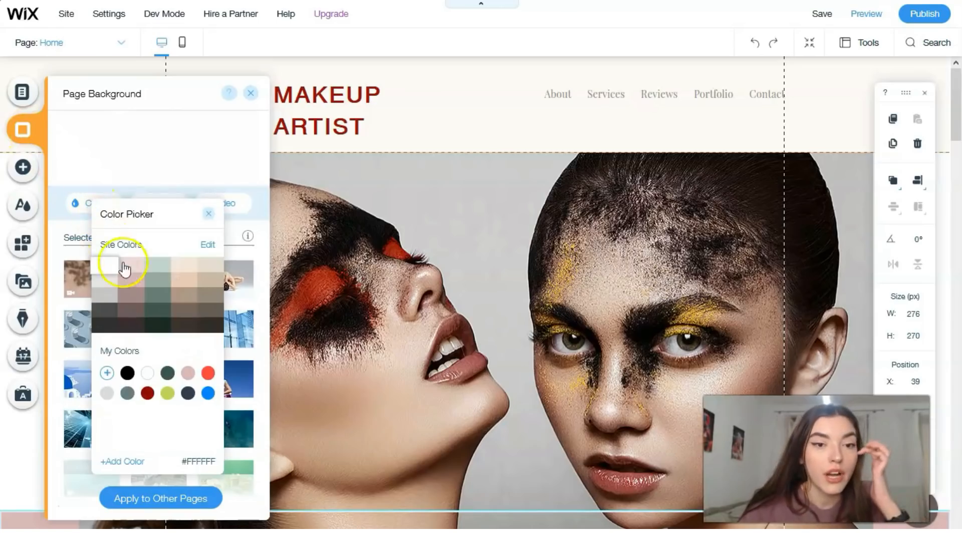
click(139, 288)
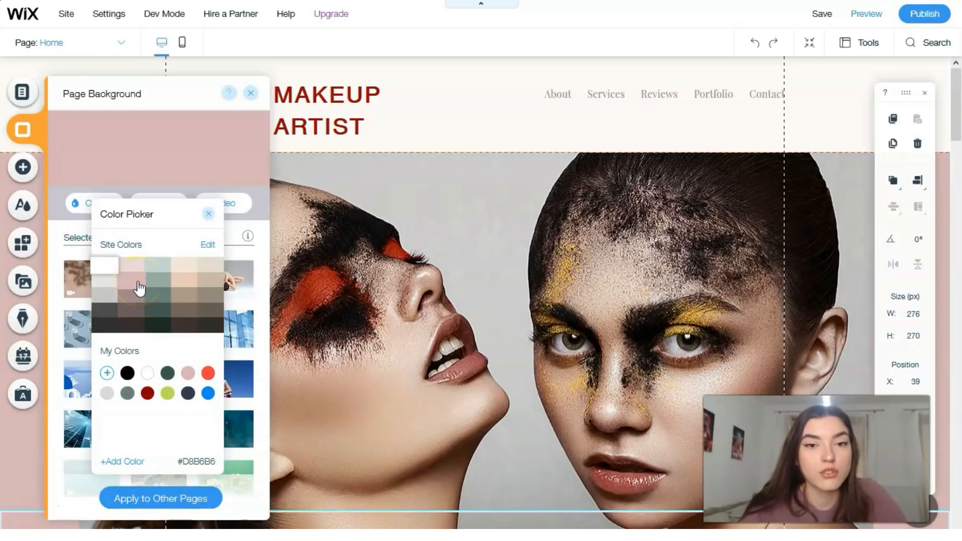
click(165, 286)
click(166, 282)
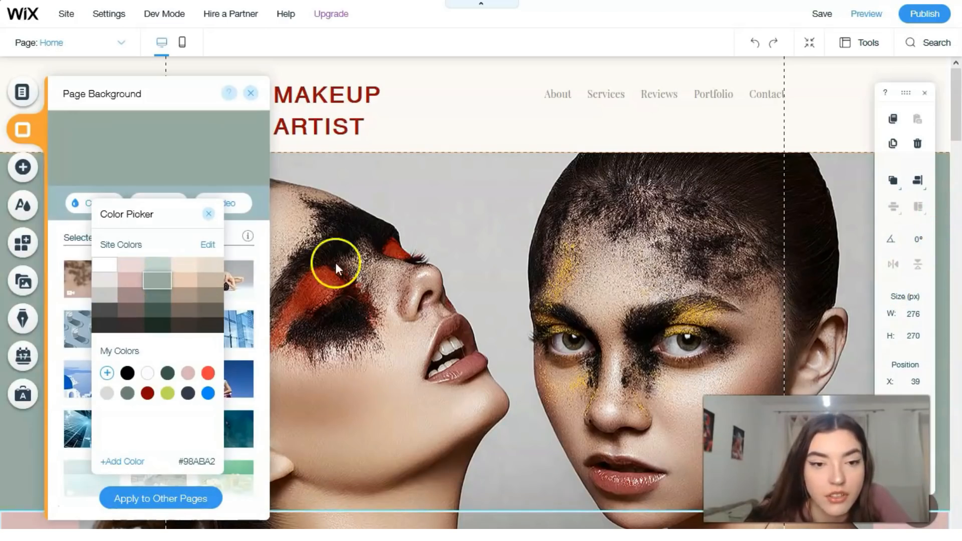
click(196, 282)
click(223, 211)
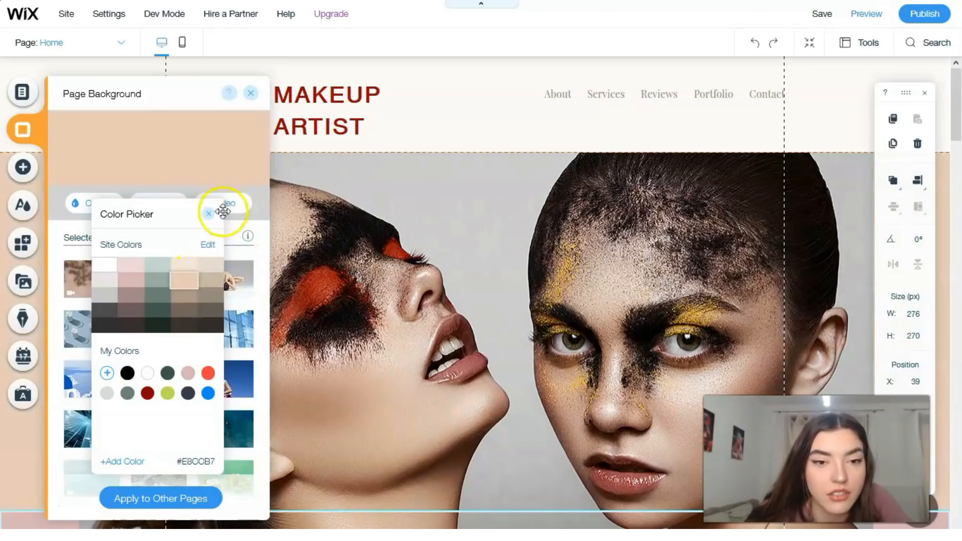
click(217, 268)
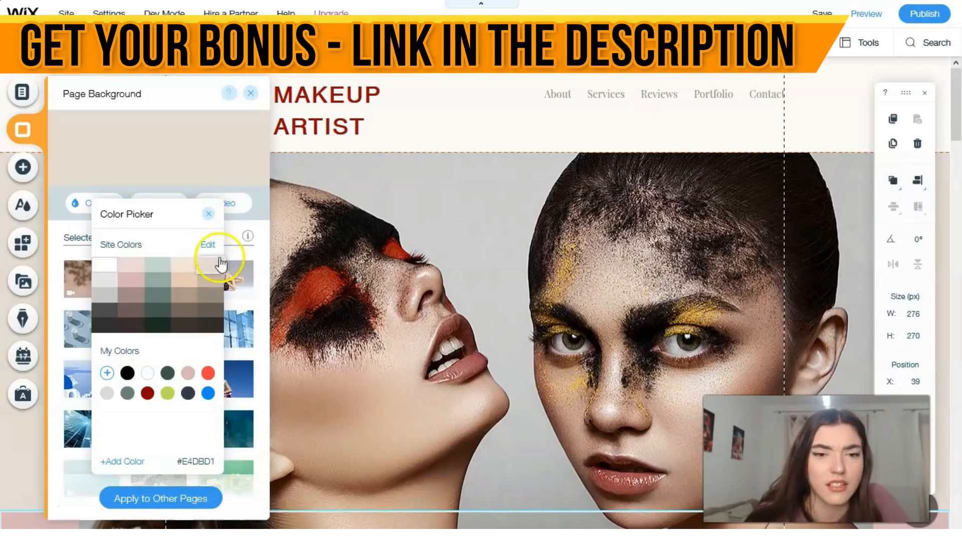
click(214, 214)
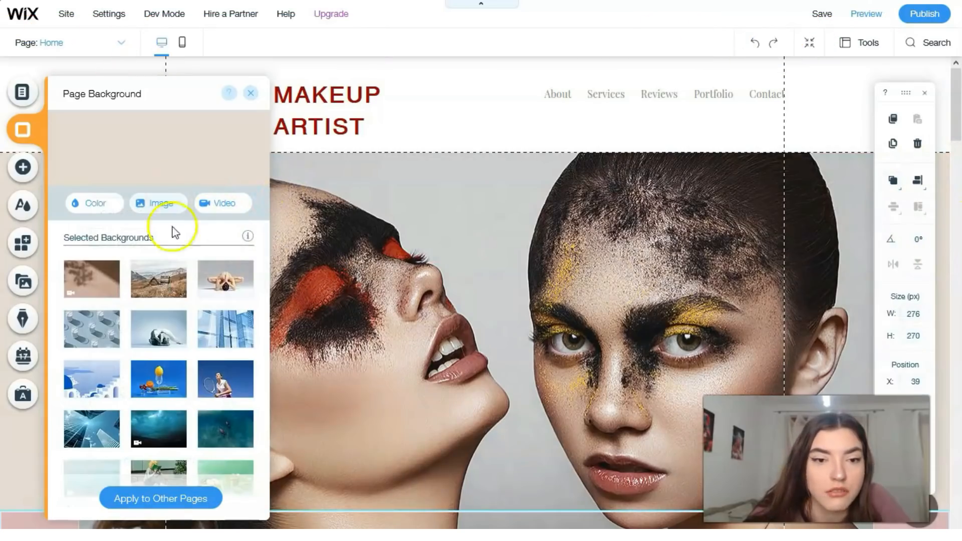
- Look through the categories of elements that can be added to the page, including buttons, decorative shapes, and video and music
mouse_move(70, 327)
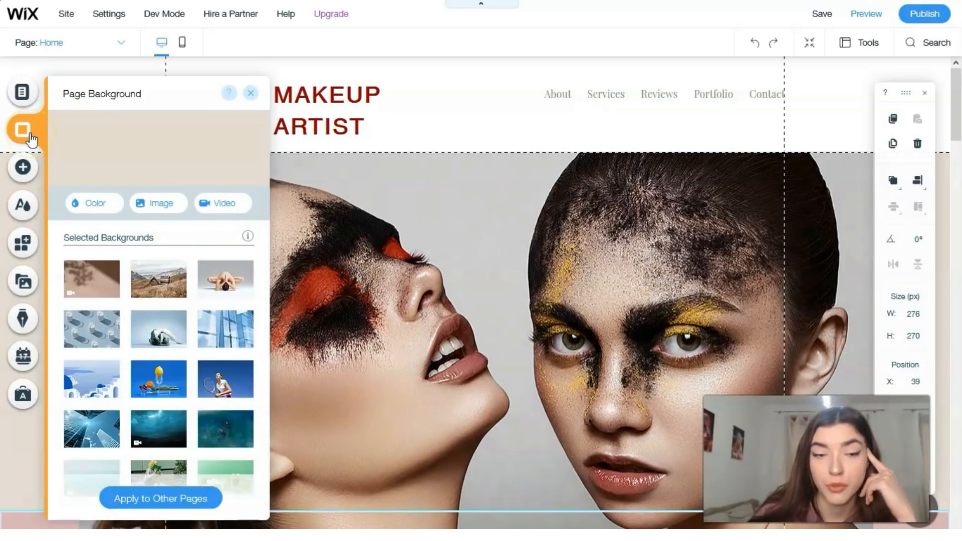
click(20, 167)
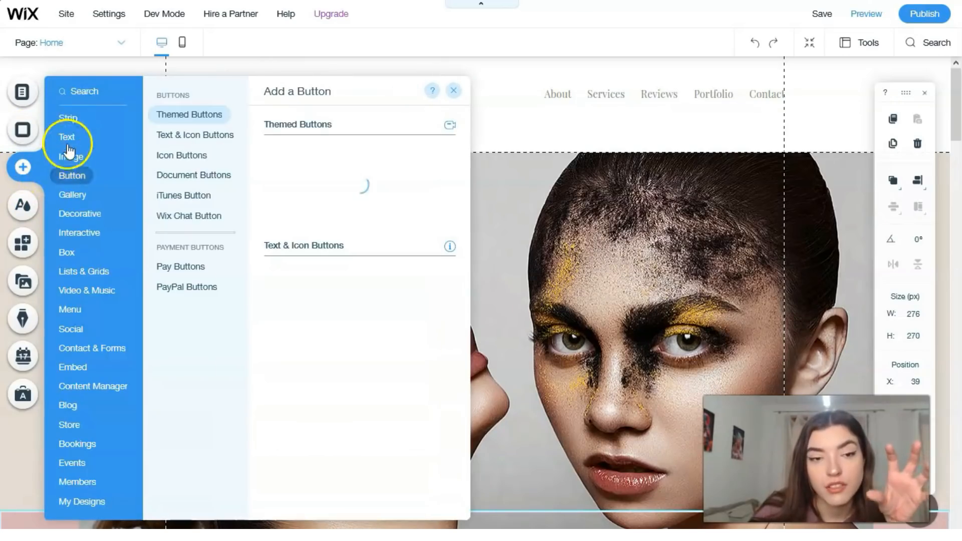
click(80, 214)
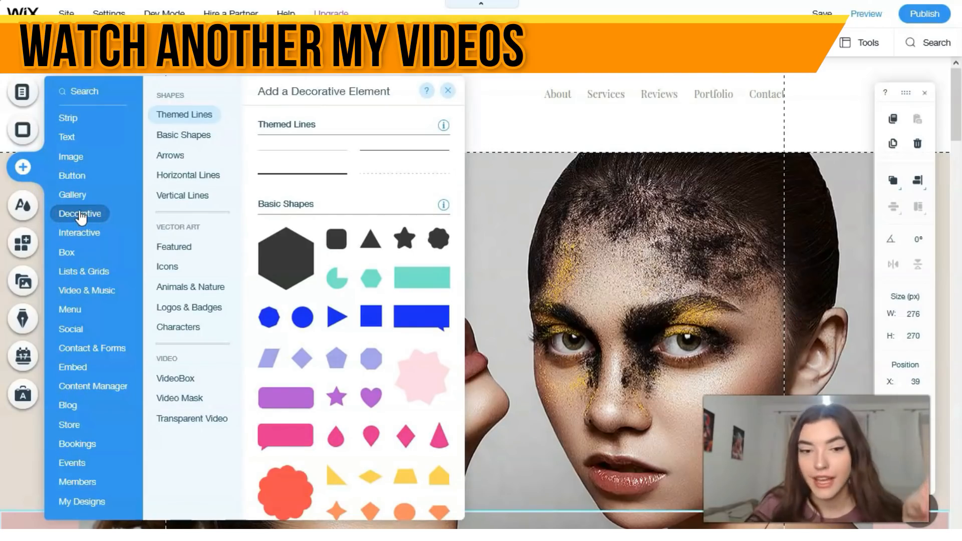
click(90, 292)
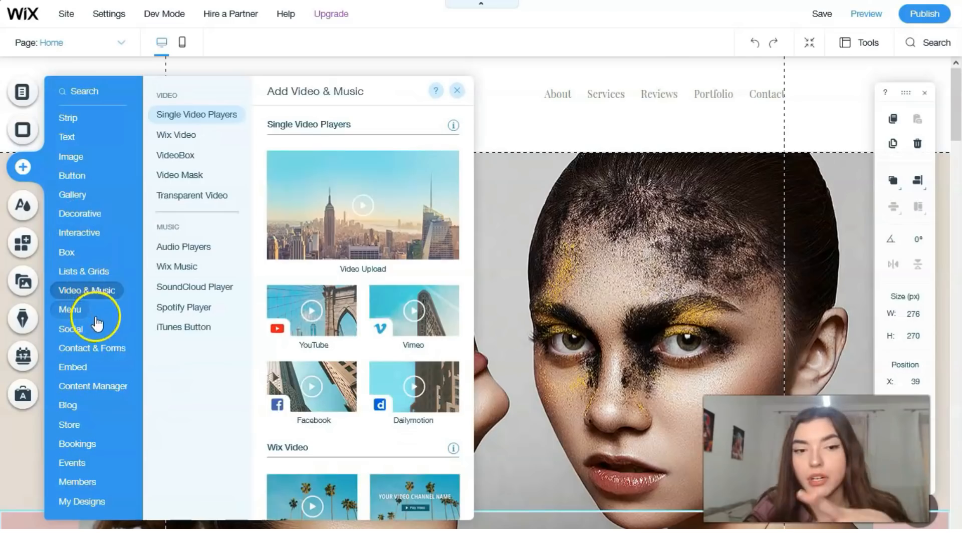
click(93, 312)
click(90, 291)
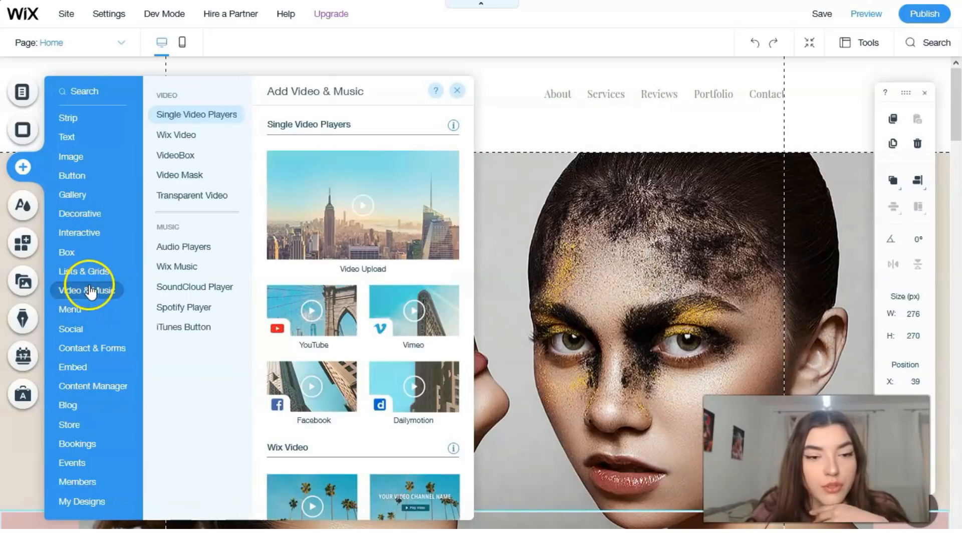
click(95, 273)
click(99, 297)
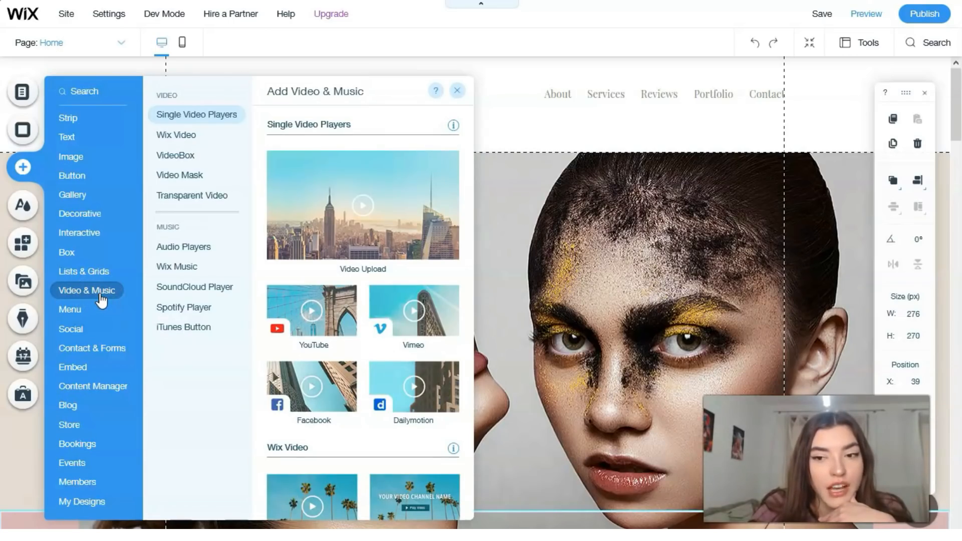
- Add the Distortion transparent video of the white bust to the page at the testimonial section above Portfolio
scroll(593, 281, down, 10)
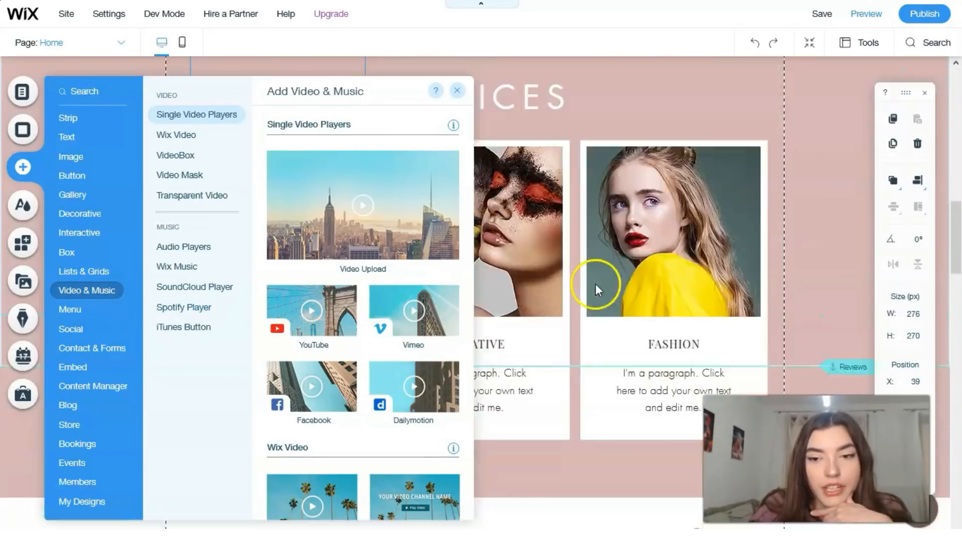
scroll(595, 283, down, 8)
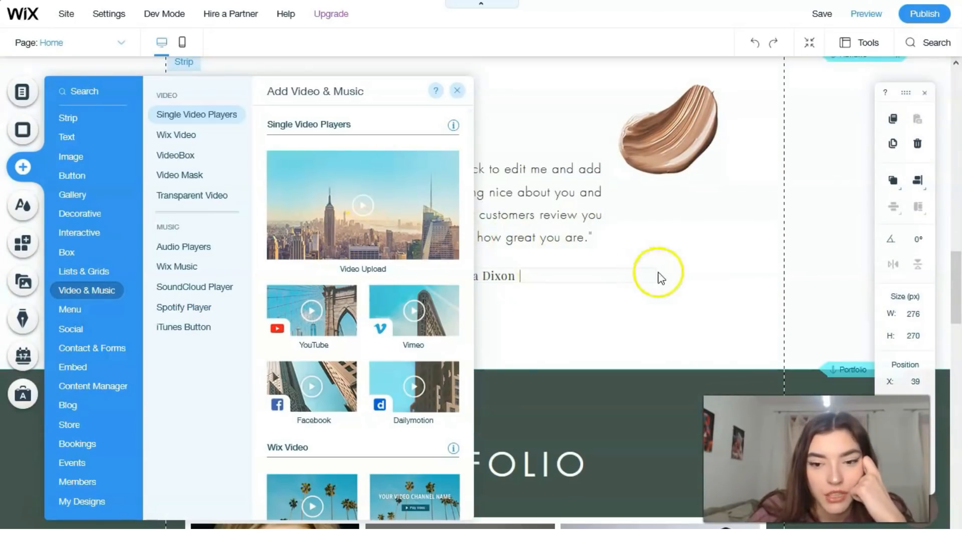
click(342, 121)
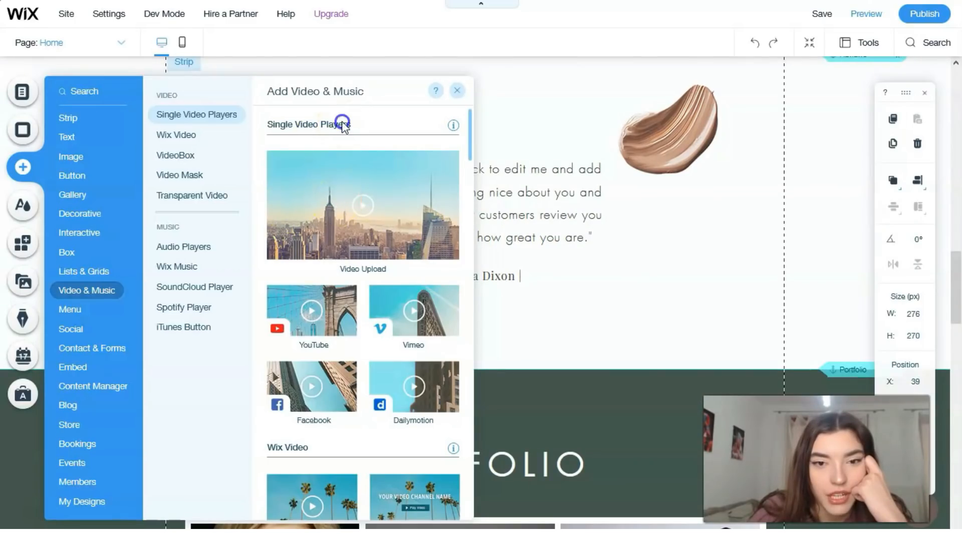
click(182, 134)
scroll(333, 225, down, 1)
scroll(333, 225, down, 10)
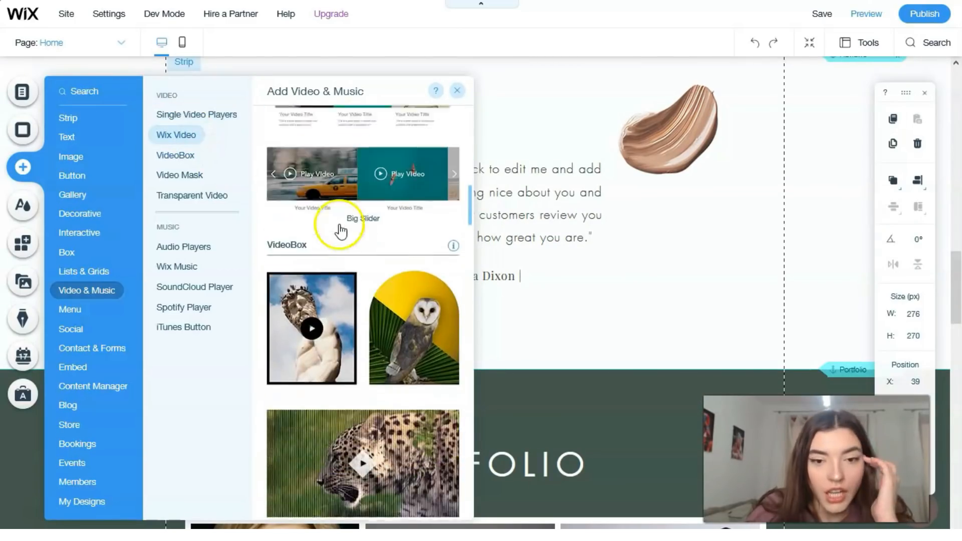
scroll(345, 234, down, 2)
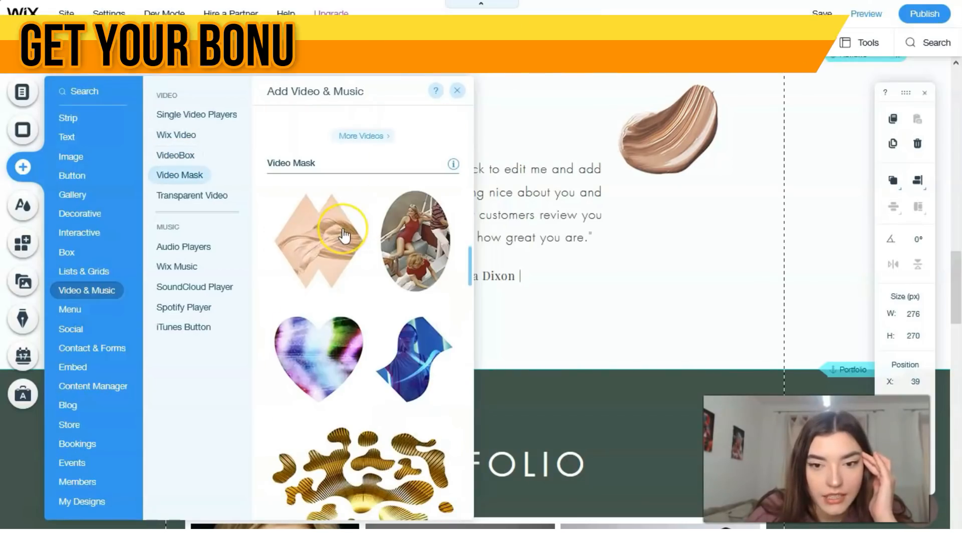
scroll(340, 251, down, 9)
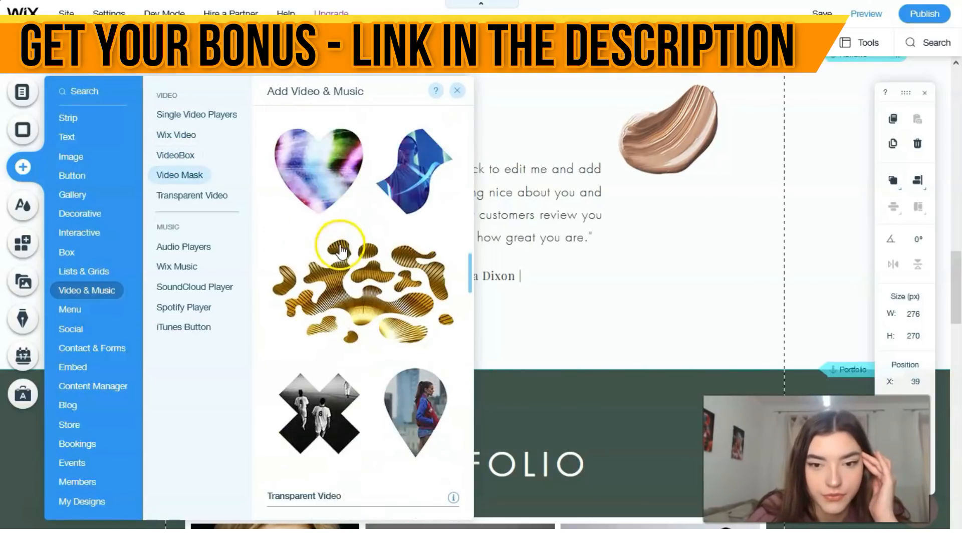
scroll(343, 251, down, 2)
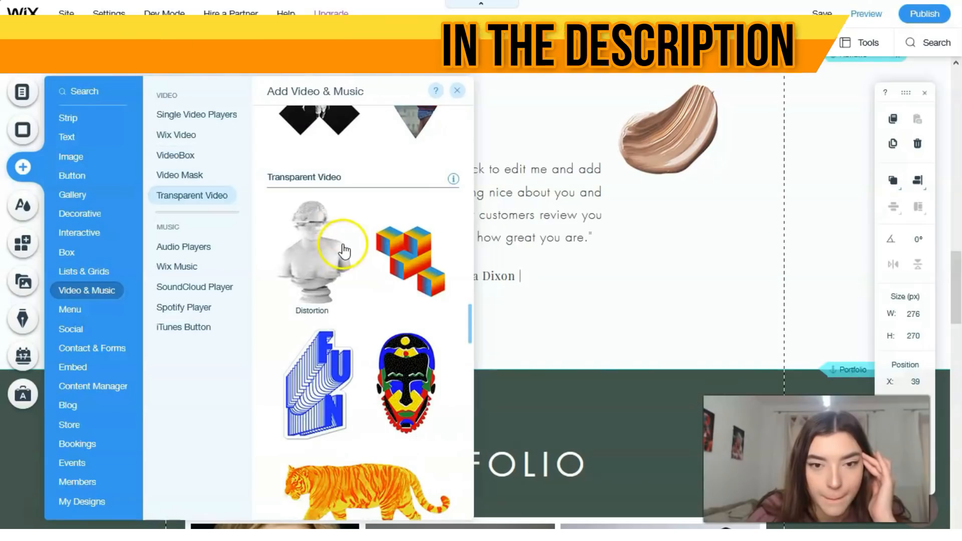
click(314, 260)
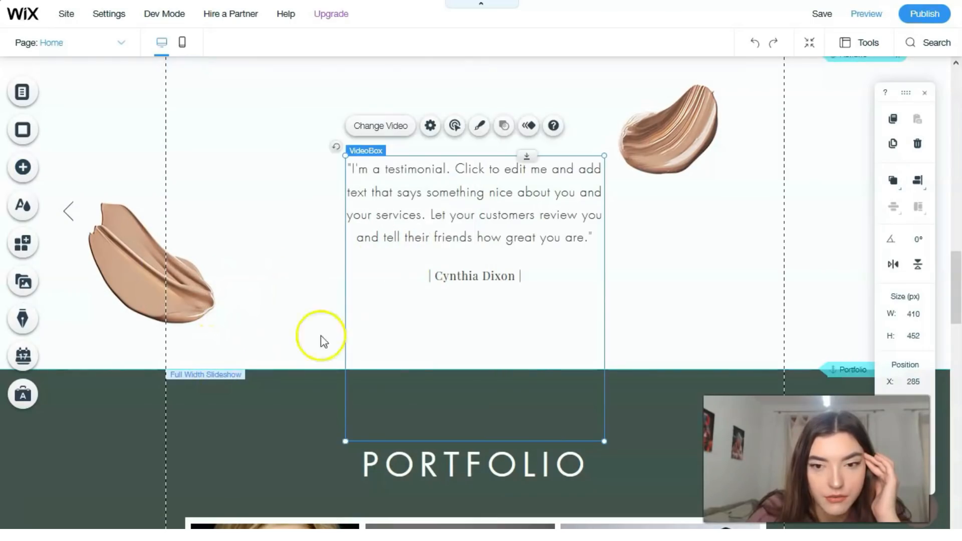
- Shrink the bust video and place it across the border between the testimonial slideshow and the Portfolio strip, left of the heading
drag(603, 159, 524, 243)
click(408, 382)
drag(426, 393, 299, 421)
click(128, 246)
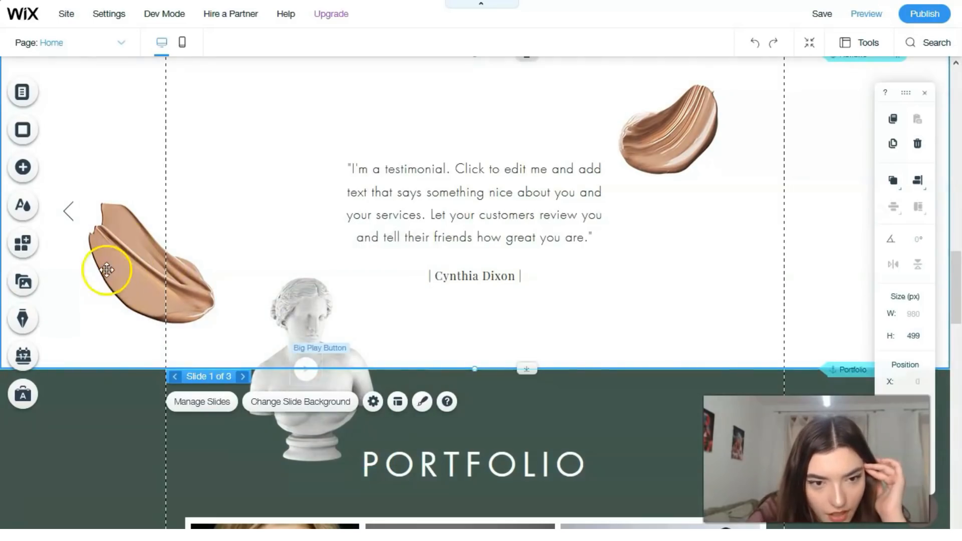
- Try the outlined circle play button on the bust video and settle on the solid triangle in a pale circle
click(305, 374)
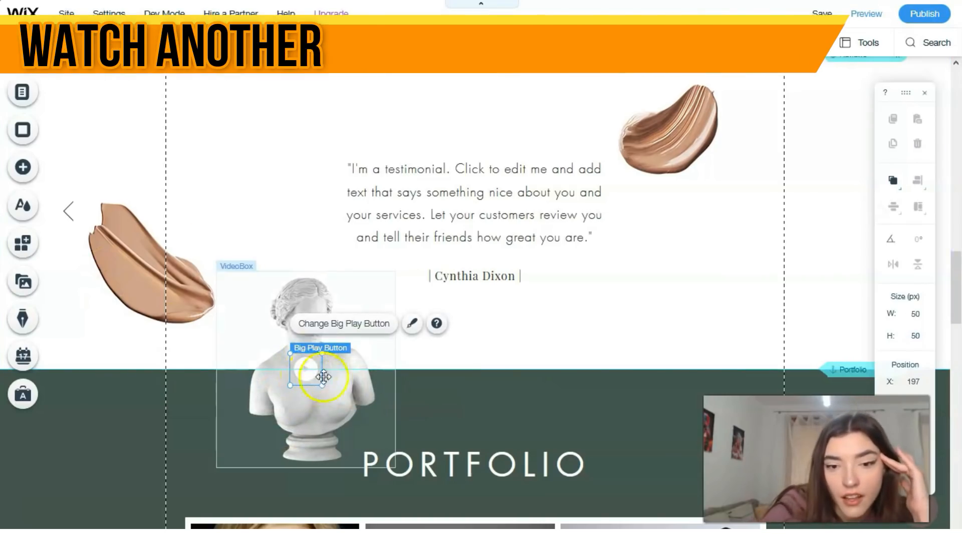
click(357, 327)
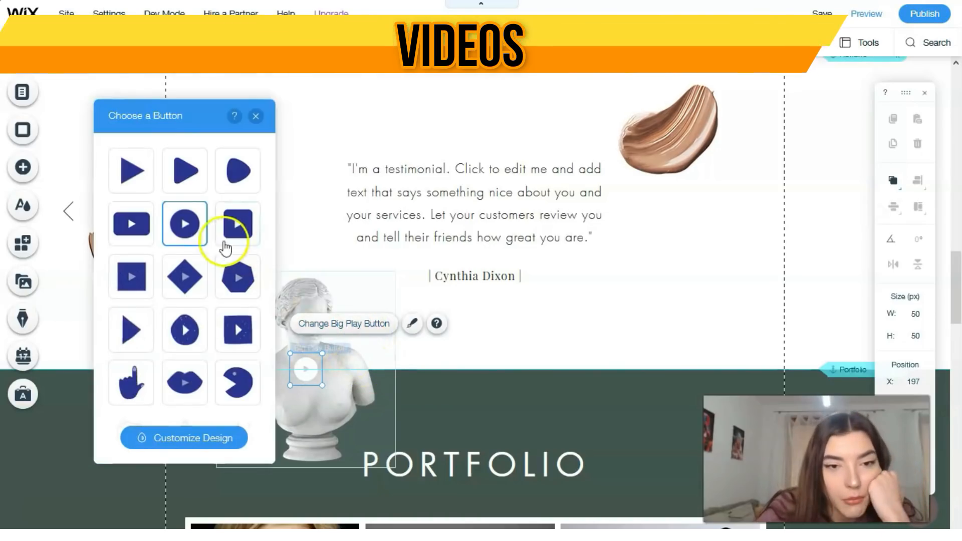
scroll(185, 223, down, 5)
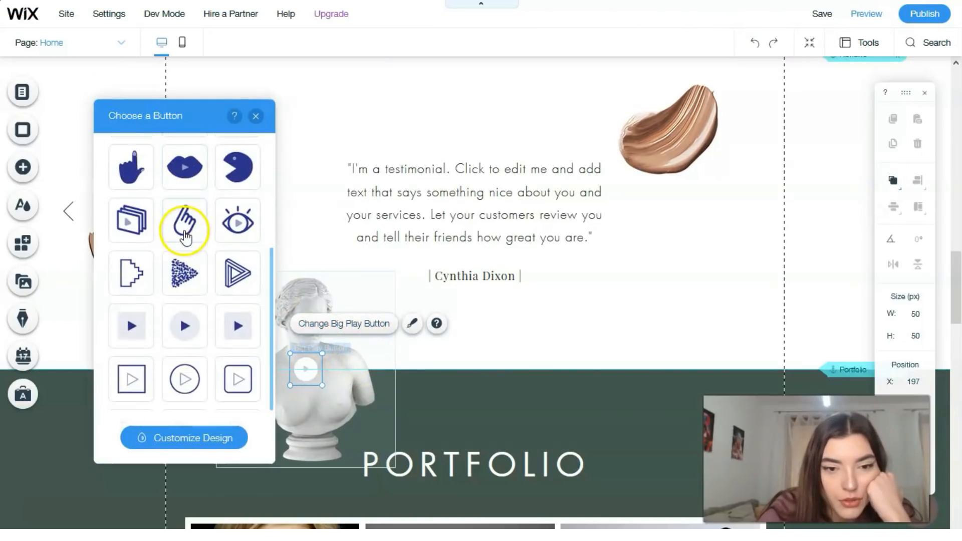
scroll(184, 256, down, 1)
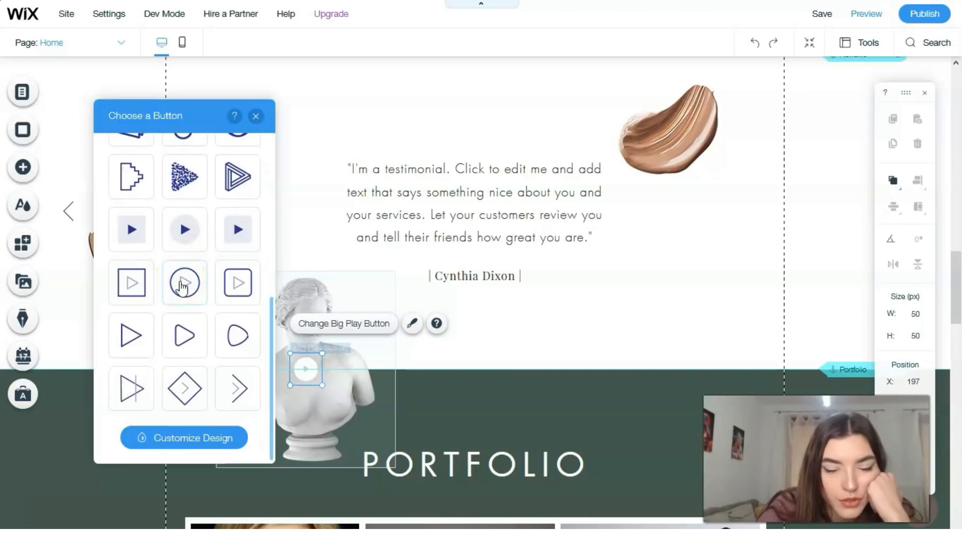
click(182, 286)
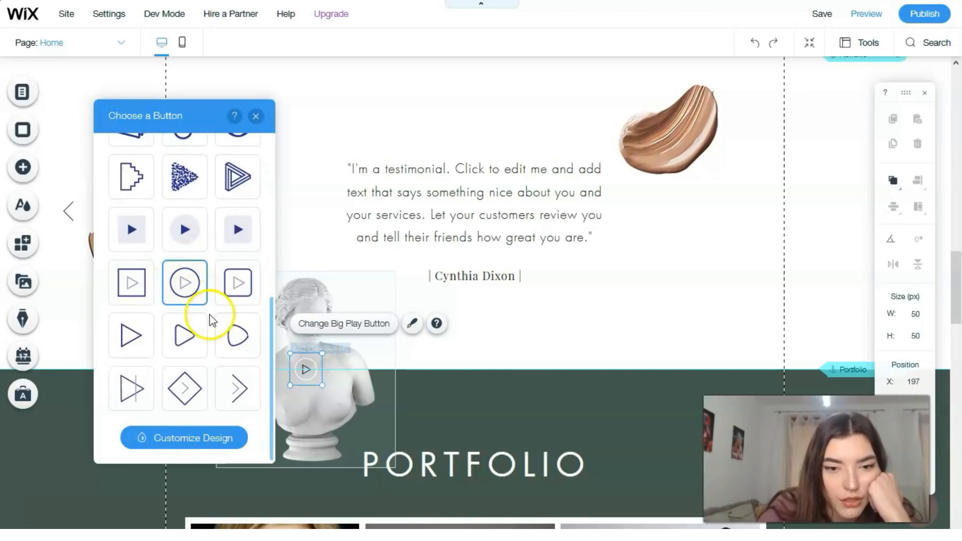
click(194, 231)
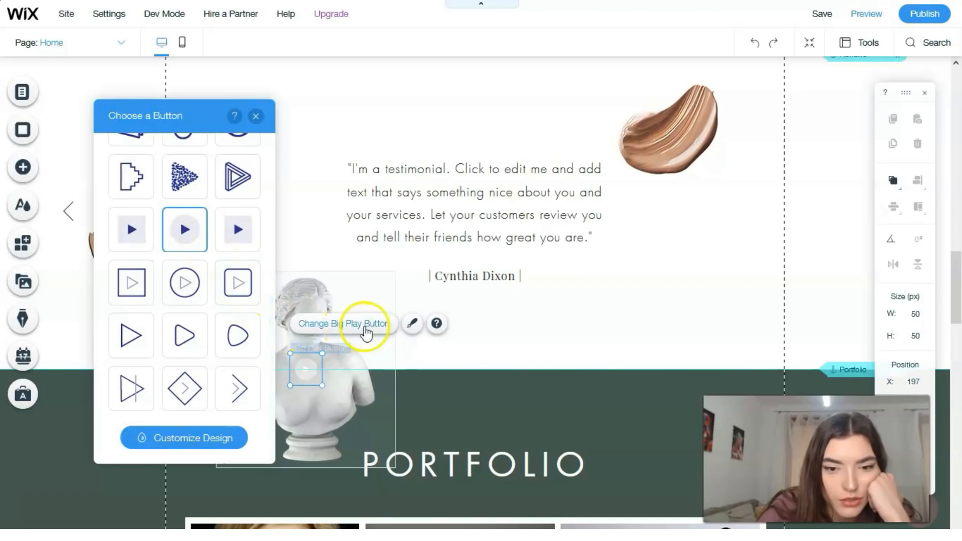
scroll(167, 324, down, 5)
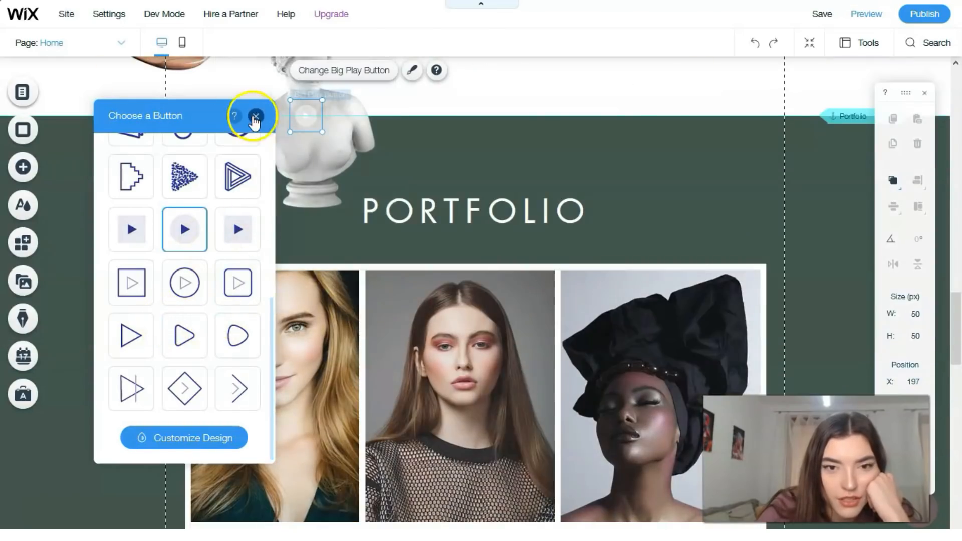
click(255, 117)
scroll(452, 197, up, 1)
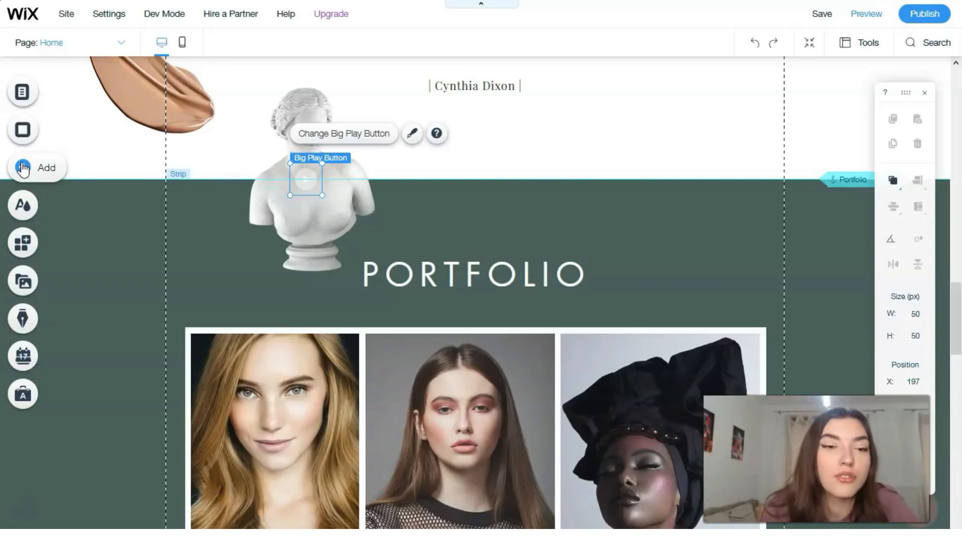
- Review the site's colour theme and text themes, and view the Wix App Market home
click(25, 209)
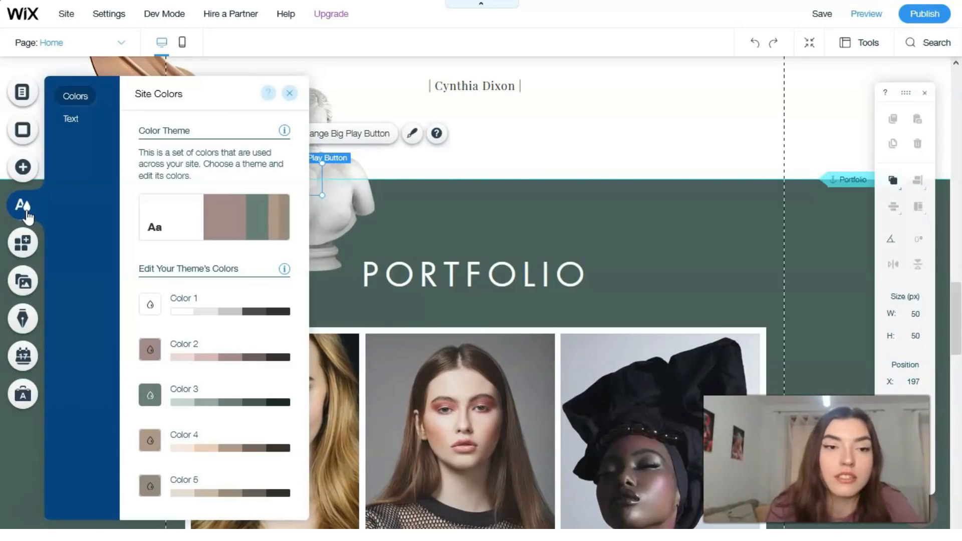
click(78, 123)
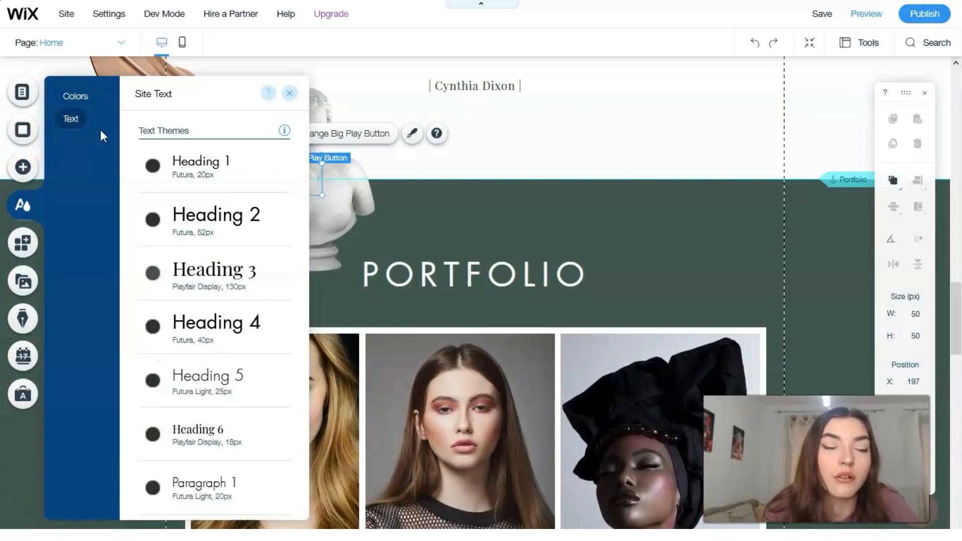
click(26, 244)
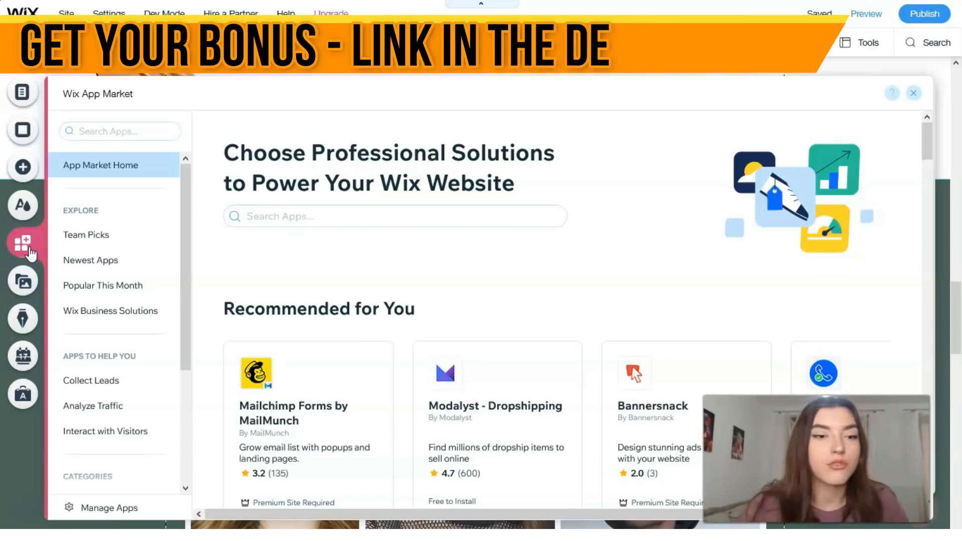
- Look through the site media options, from uploads and editing tools to the free Wix and Shutterstock images and videos
click(25, 282)
click(24, 282)
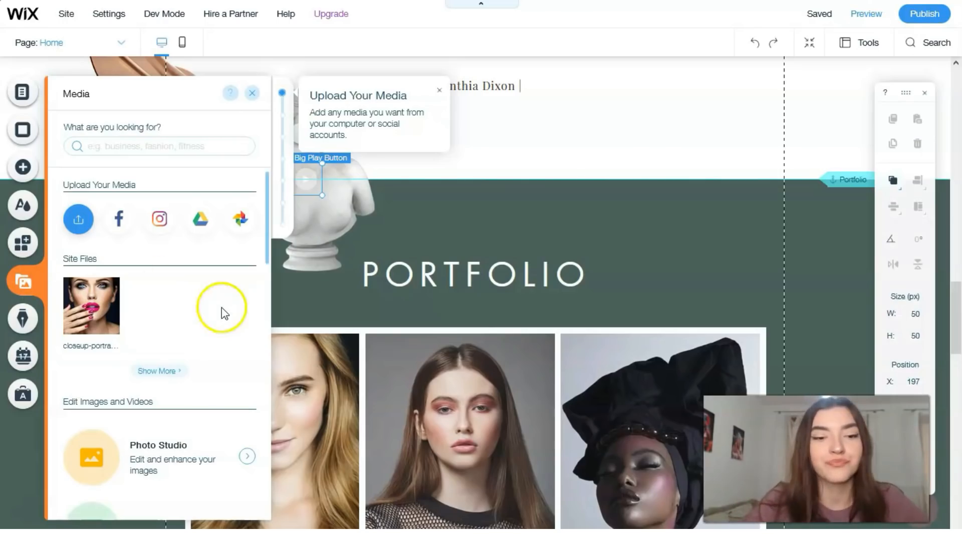
scroll(183, 350, down, 4)
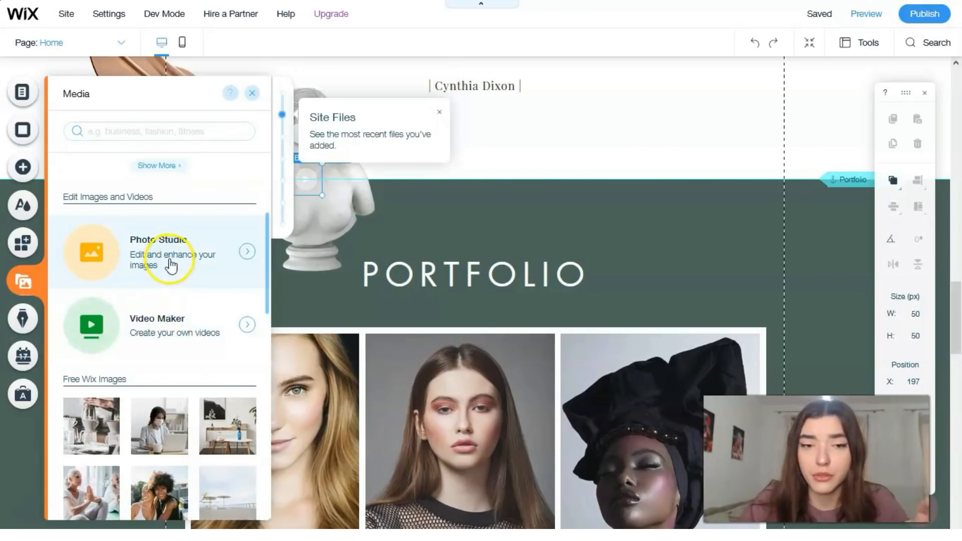
scroll(195, 346, down, 1)
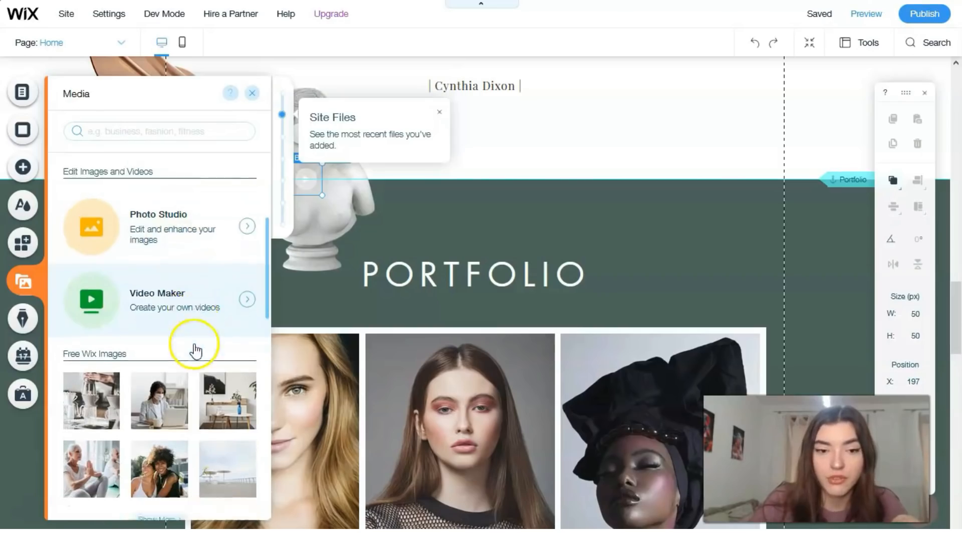
scroll(195, 345, down, 4)
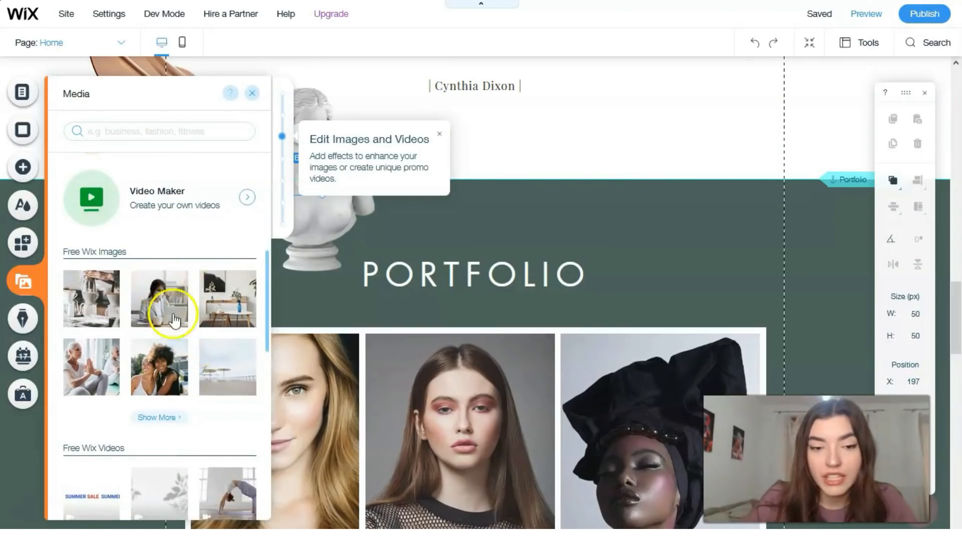
scroll(173, 320, down, 10)
mouse_move(116, 233)
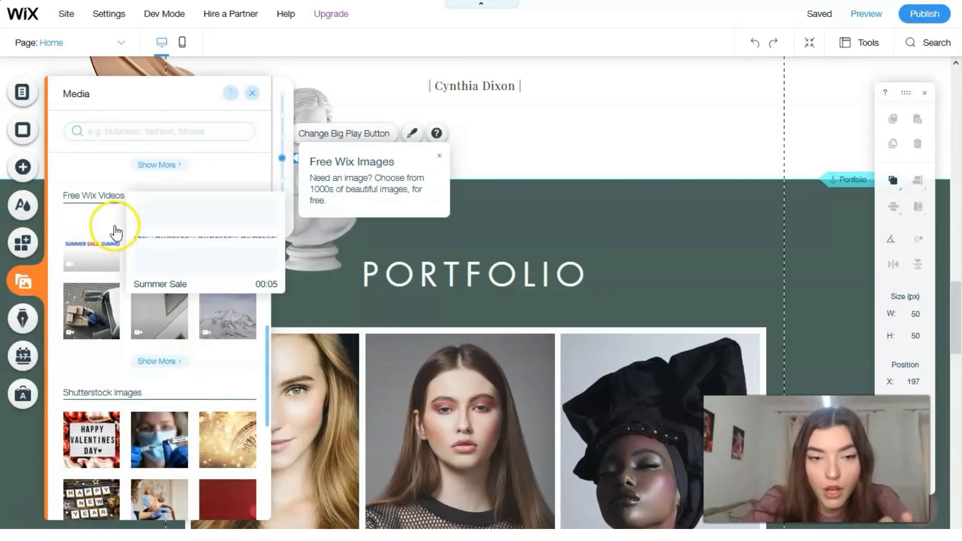
scroll(125, 251, down, 12)
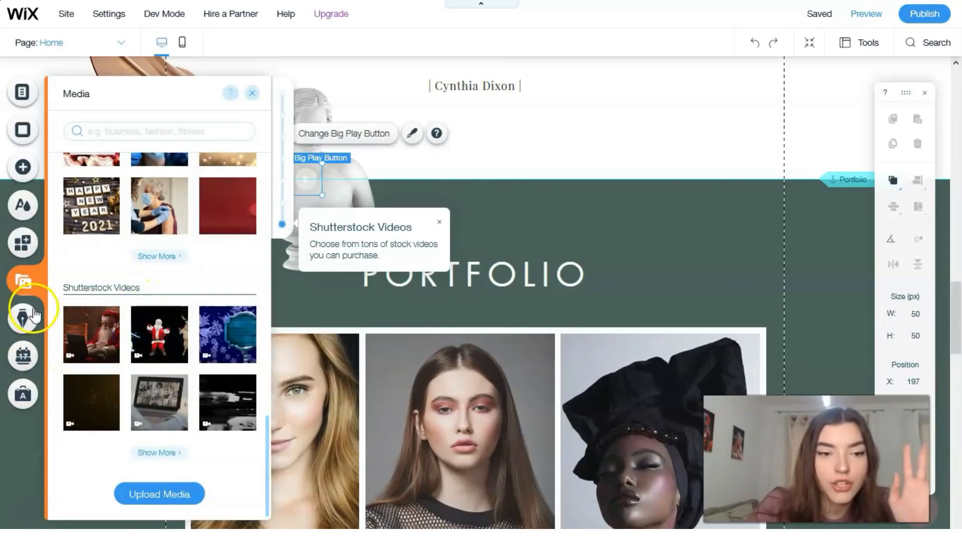
- View the offers for starting a blog, online bookings, and Ascend marketing and SEO tools, and return to the page
click(25, 327)
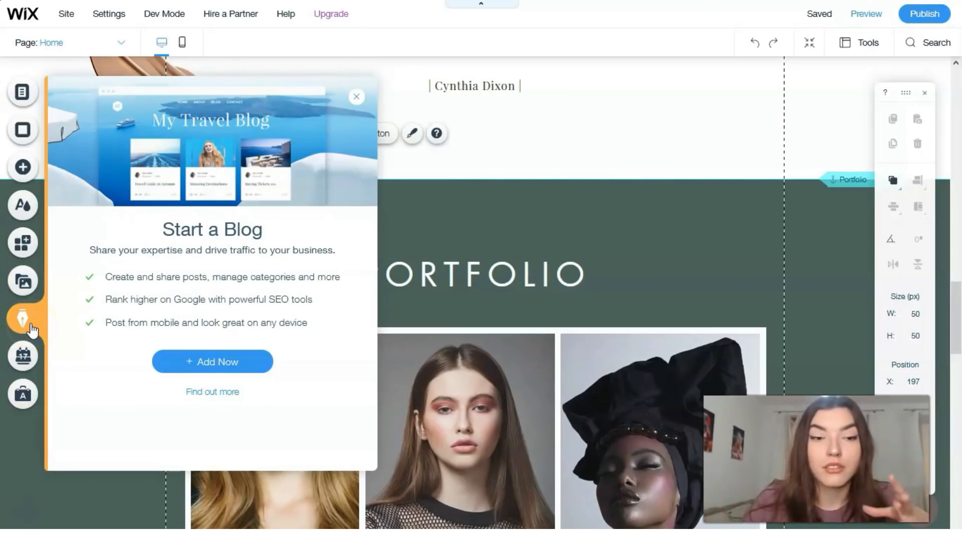
click(28, 356)
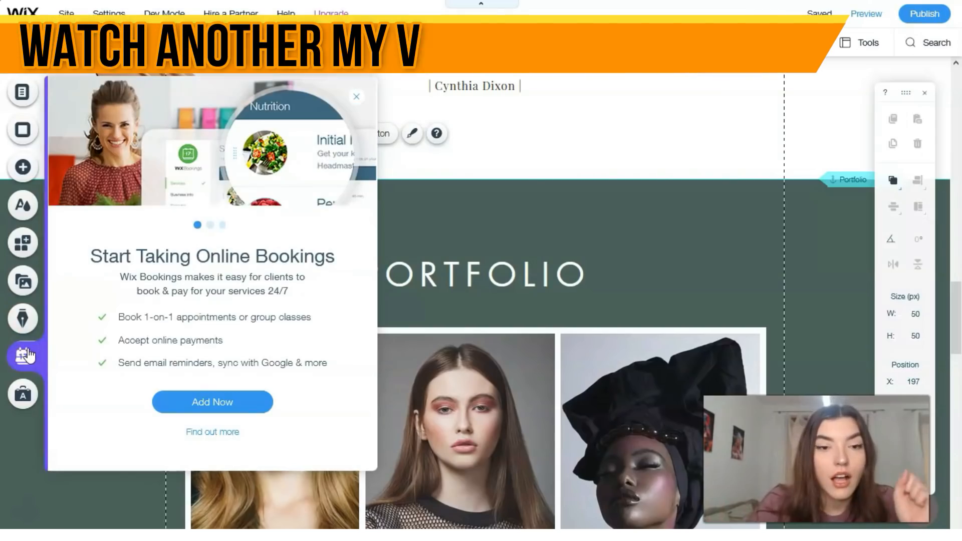
click(27, 396)
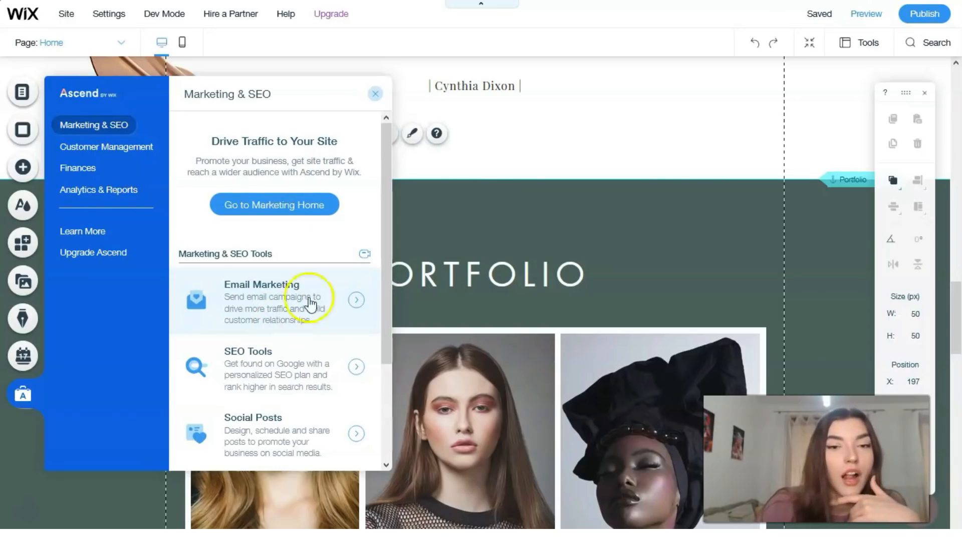
click(374, 95)
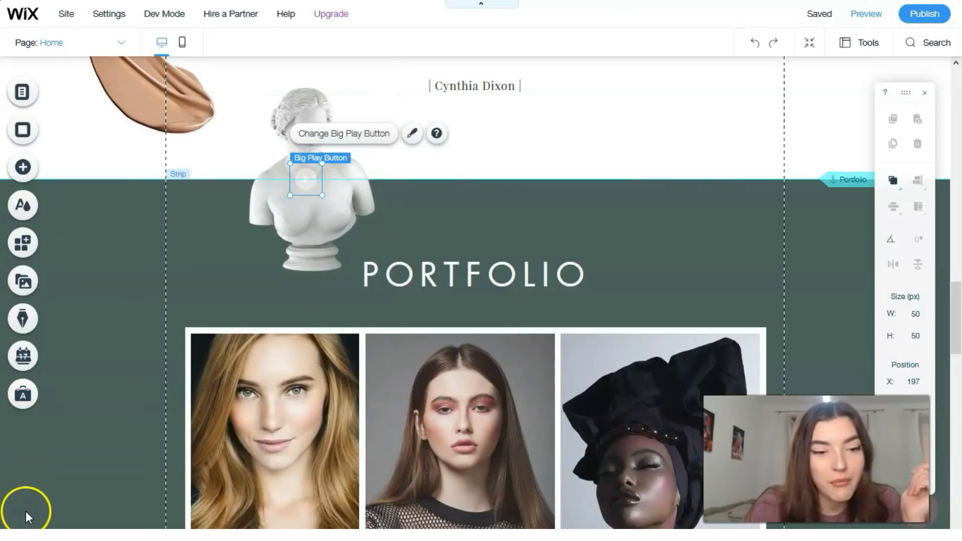